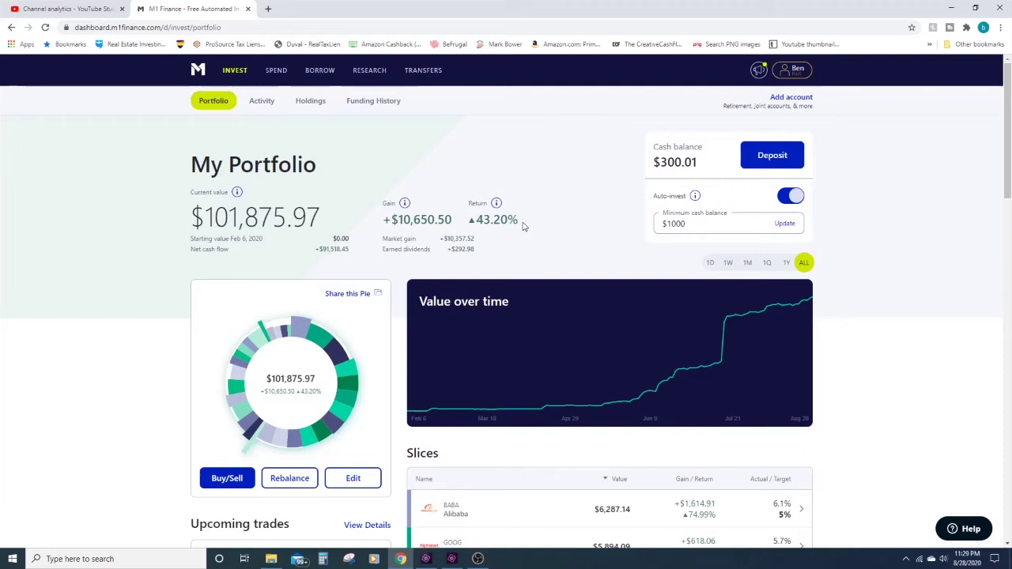
- Examine the market gain and earned dividends figures in the My Portfolio summary
{"action": "left_click_drag", "start_coordinate": [441, 238], "coordinate": [461, 241]}
{"action": "left_click", "coordinate": [501, 257]}
{"action": "left_click_drag", "start_coordinate": [474, 252], "coordinate": [456, 248]}
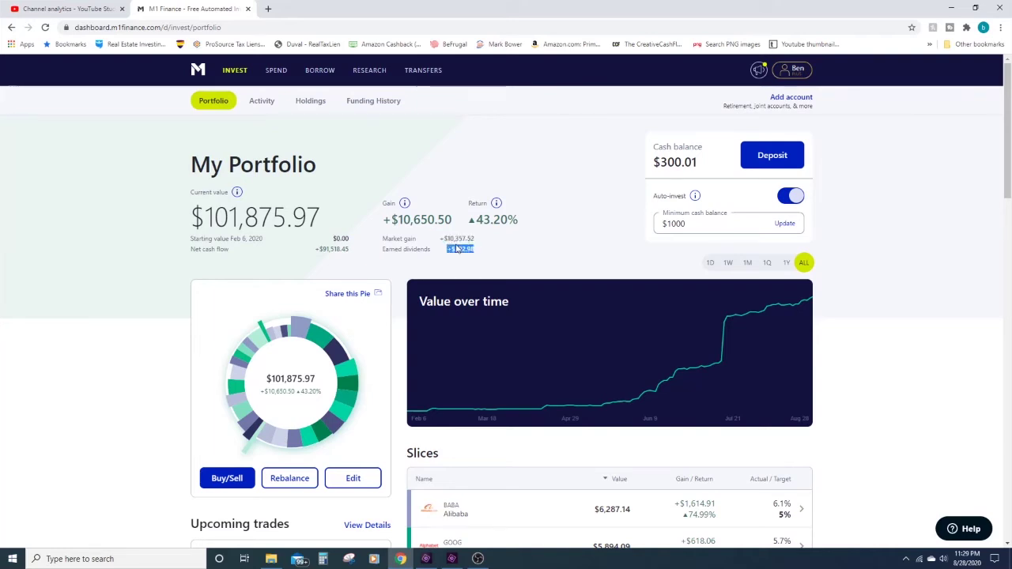
{"action": "left_click", "coordinate": [504, 262]}
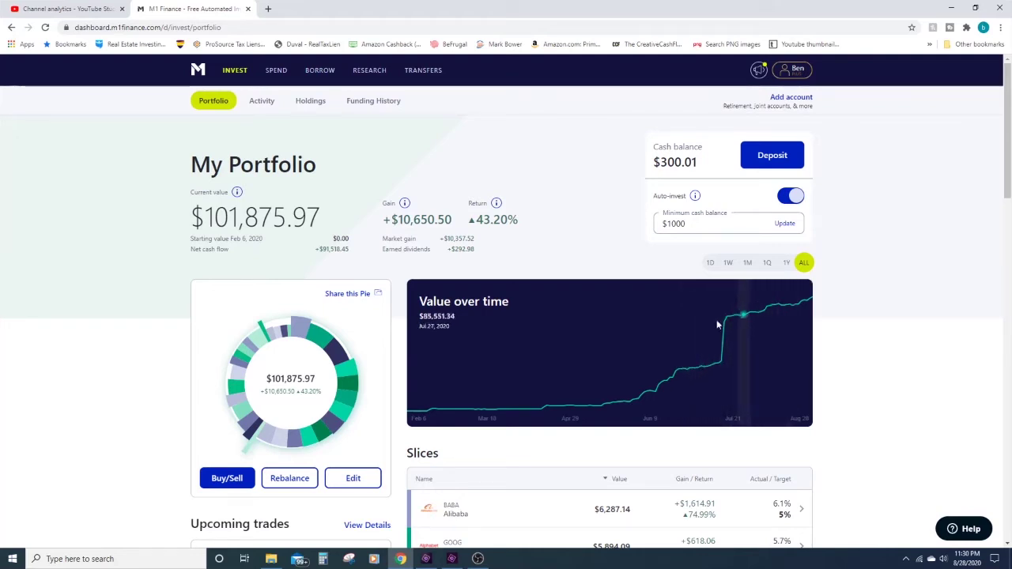
{"action": "left_click_drag", "start_coordinate": [477, 259], "coordinate": [453, 260]}
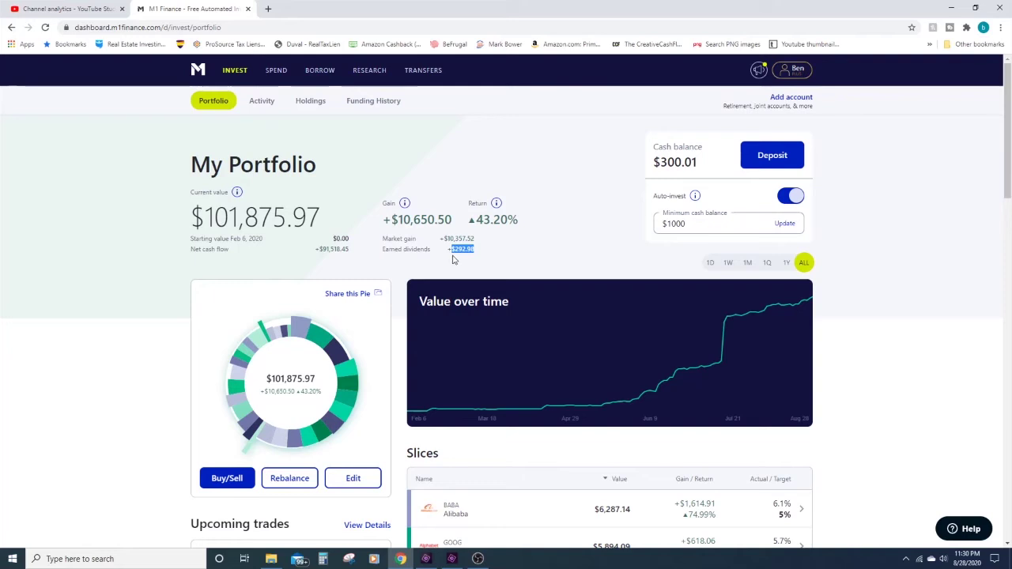
{"action": "left_click", "coordinate": [496, 266]}
- Review the value, gain and actual versus target percentages of the holdings in the Slices list
{"action": "scroll", "coordinate": [469, 368], "scroll_direction": "down", "scroll_amount": 3}
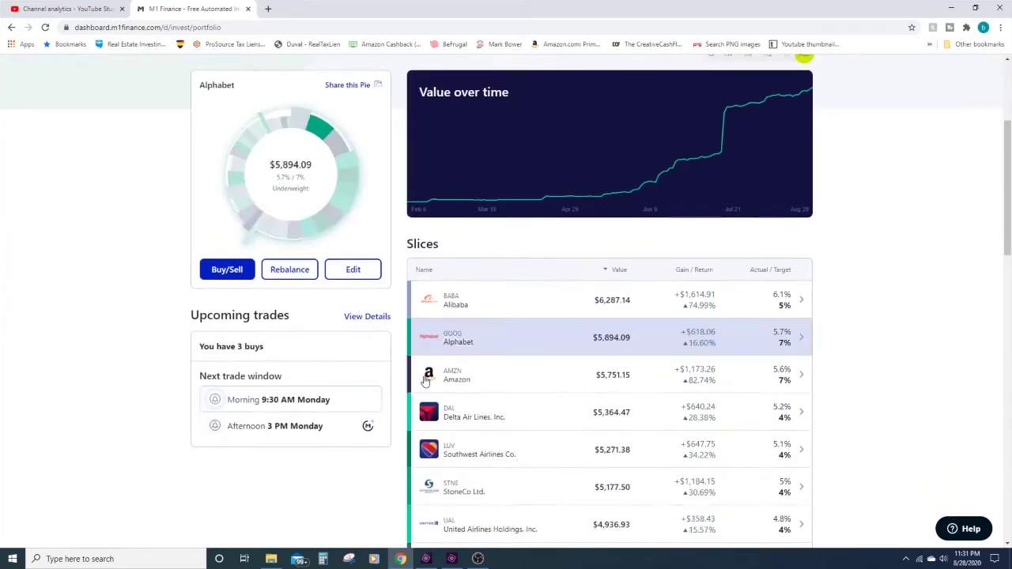
{"action": "scroll", "coordinate": [469, 368], "scroll_direction": "down", "scroll_amount": 3}
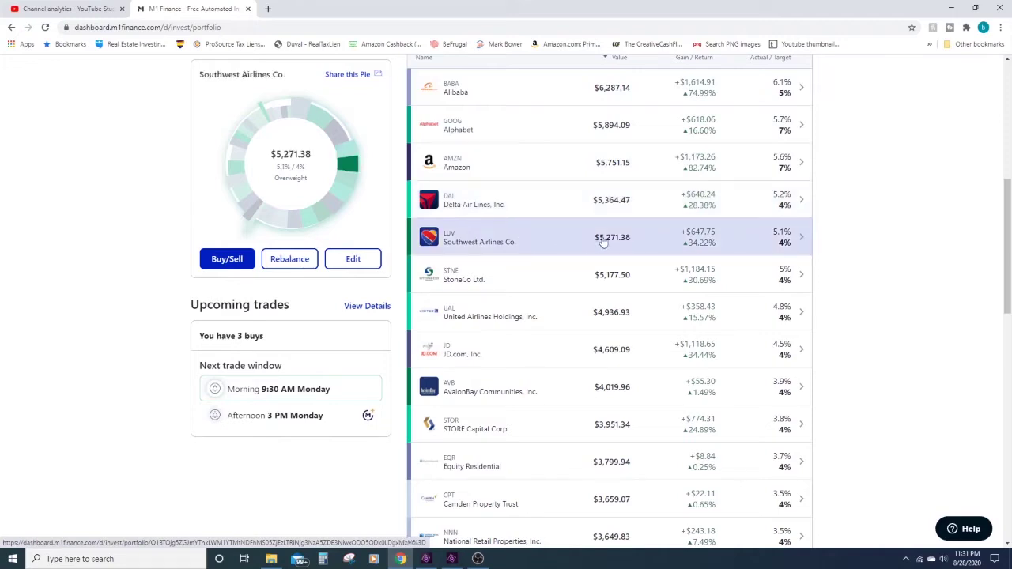
{"action": "scroll", "coordinate": [610, 253], "scroll_direction": "down", "scroll_amount": 1}
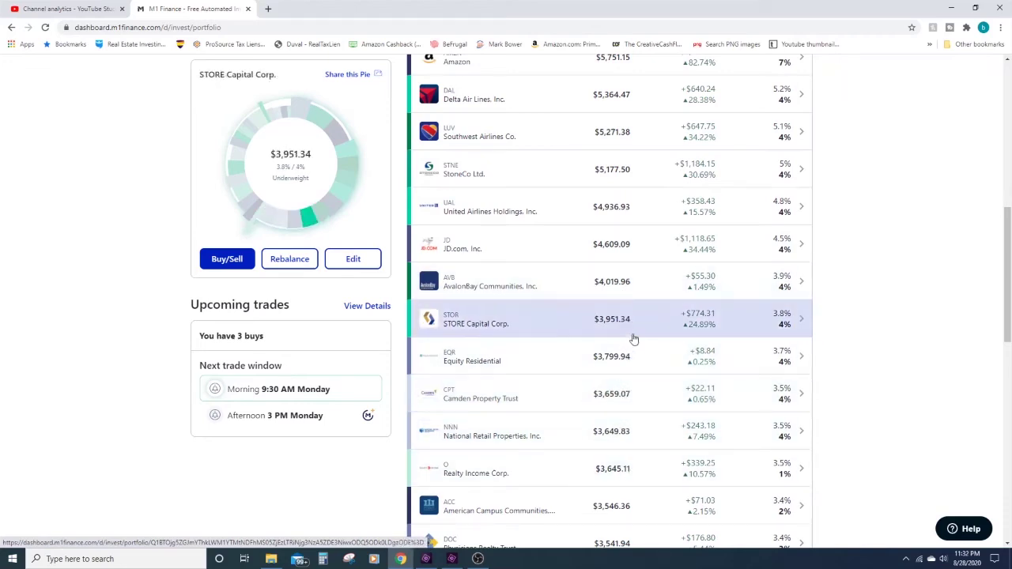
{"action": "scroll", "coordinate": [630, 329], "scroll_direction": "up", "scroll_amount": 1}
{"action": "scroll", "coordinate": [626, 357], "scroll_direction": "up", "scroll_amount": 1}
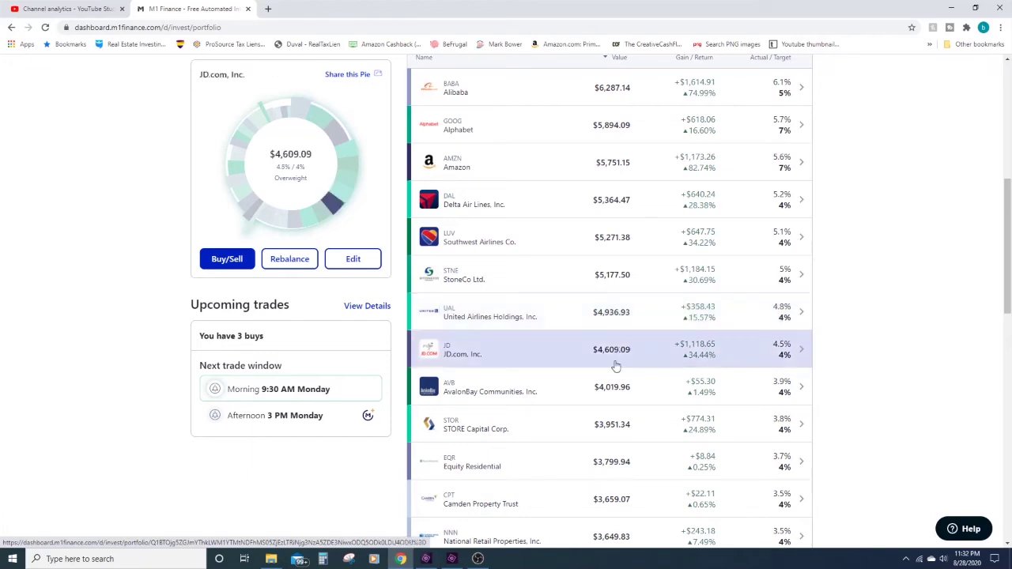
{"action": "scroll", "coordinate": [615, 367], "scroll_direction": "up", "scroll_amount": 1}
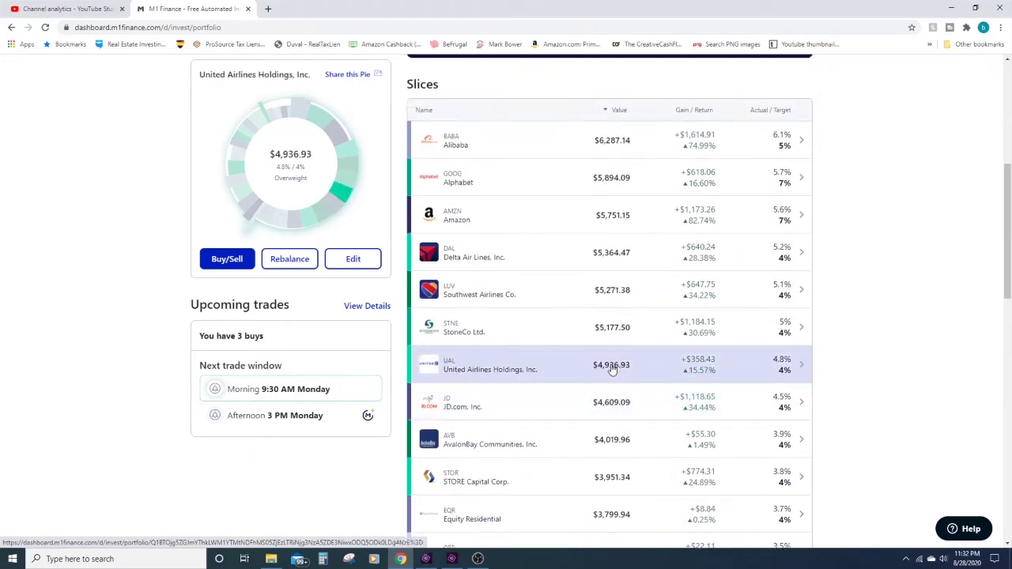
{"action": "scroll", "coordinate": [611, 364], "scroll_direction": "up", "scroll_amount": 1}
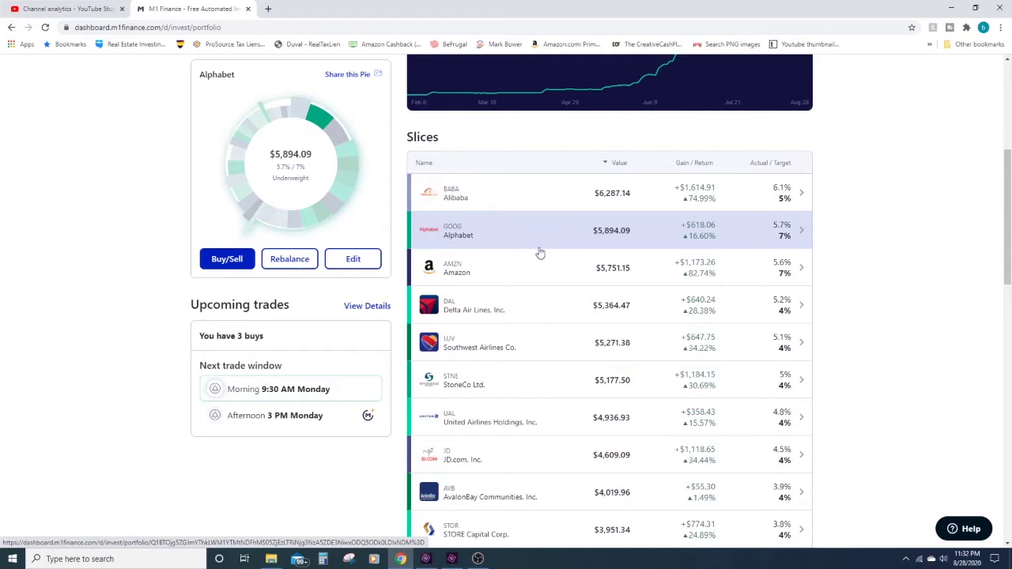
{"action": "scroll", "coordinate": [539, 252], "scroll_direction": "up", "scroll_amount": 3}
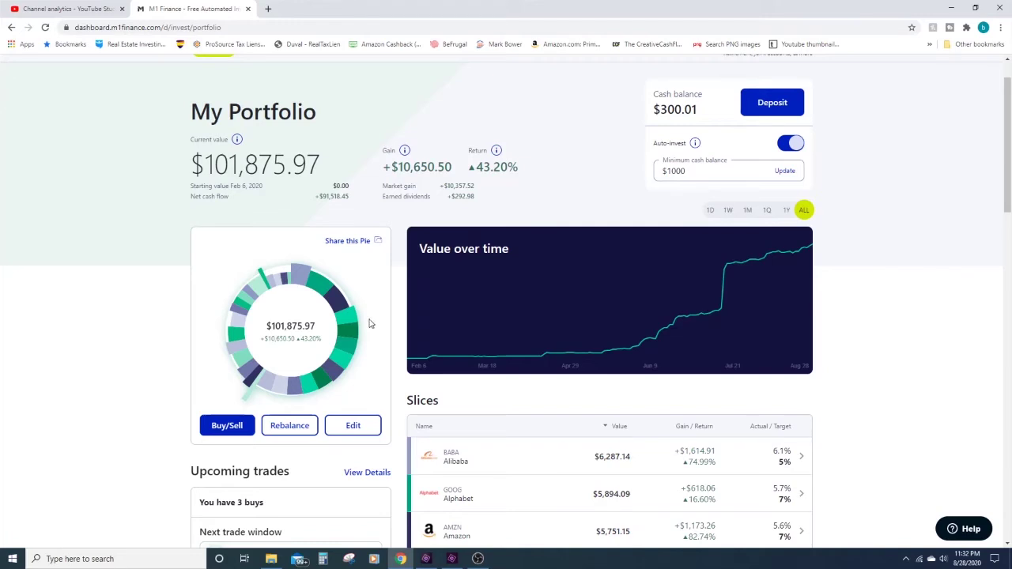
- Open the My Portfolio pie for editing and review the target percentages of all its slices
{"action": "left_click", "coordinate": [353, 426]}
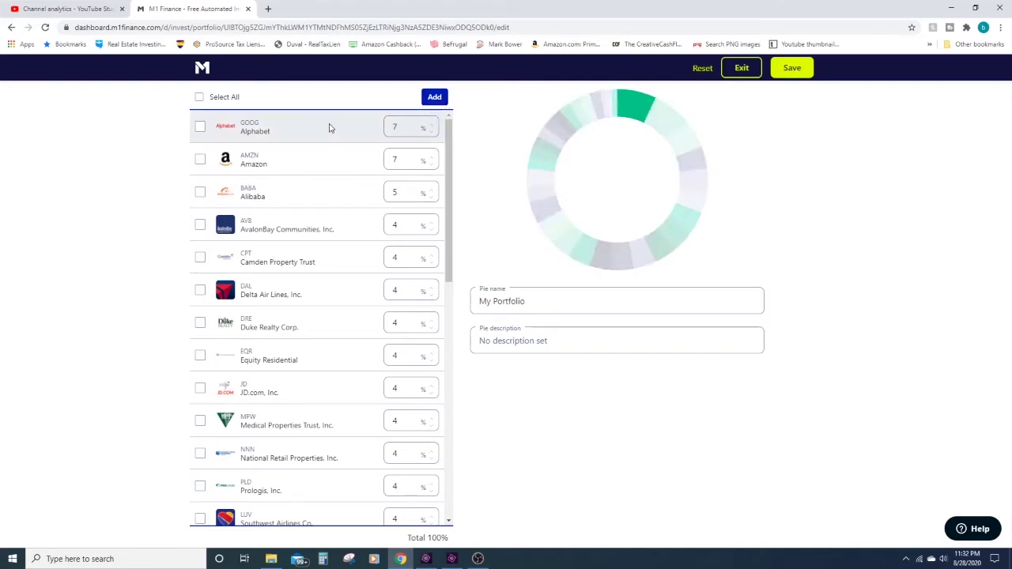
{"action": "scroll", "coordinate": [334, 173], "scroll_direction": "down", "scroll_amount": 4}
{"action": "scroll", "coordinate": [340, 197], "scroll_direction": "down", "scroll_amount": 3}
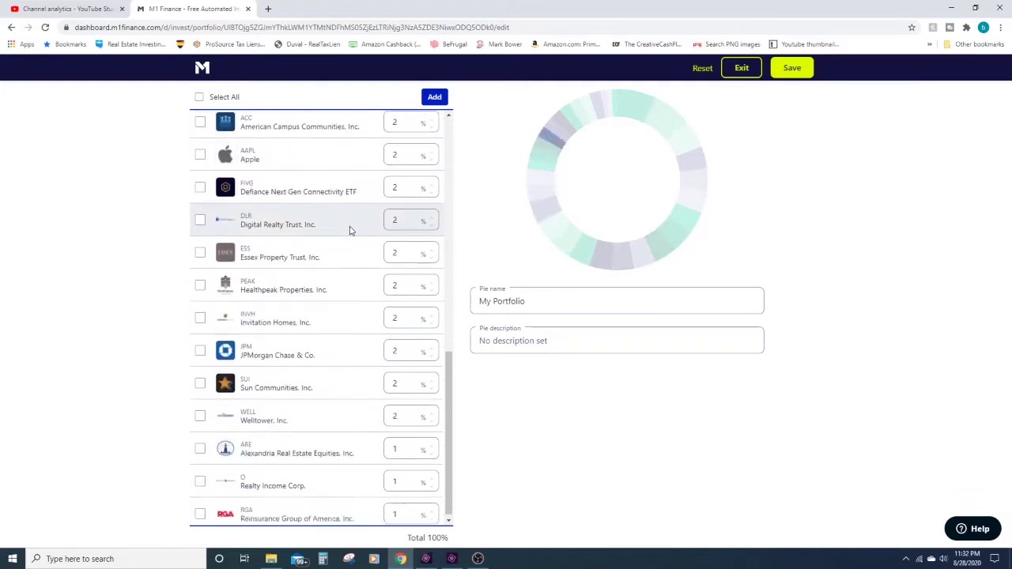
{"action": "scroll", "coordinate": [328, 275], "scroll_direction": "up", "scroll_amount": 1}
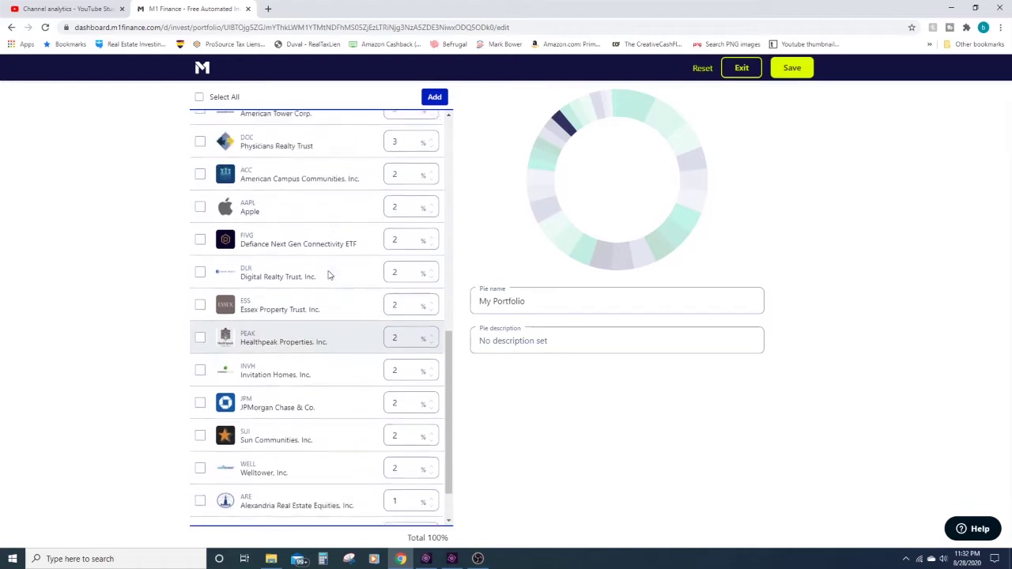
{"action": "scroll", "coordinate": [330, 274], "scroll_direction": "up", "scroll_amount": 7}
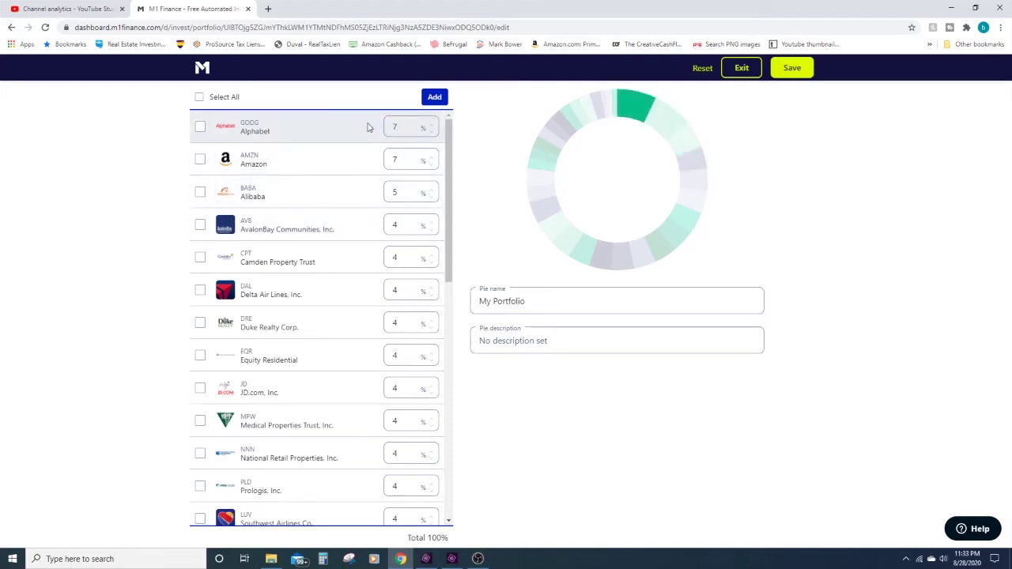
- Examine Alphabet's target percentage and the pie's overall allocation total
{"action": "double_click", "coordinate": [391, 126]}
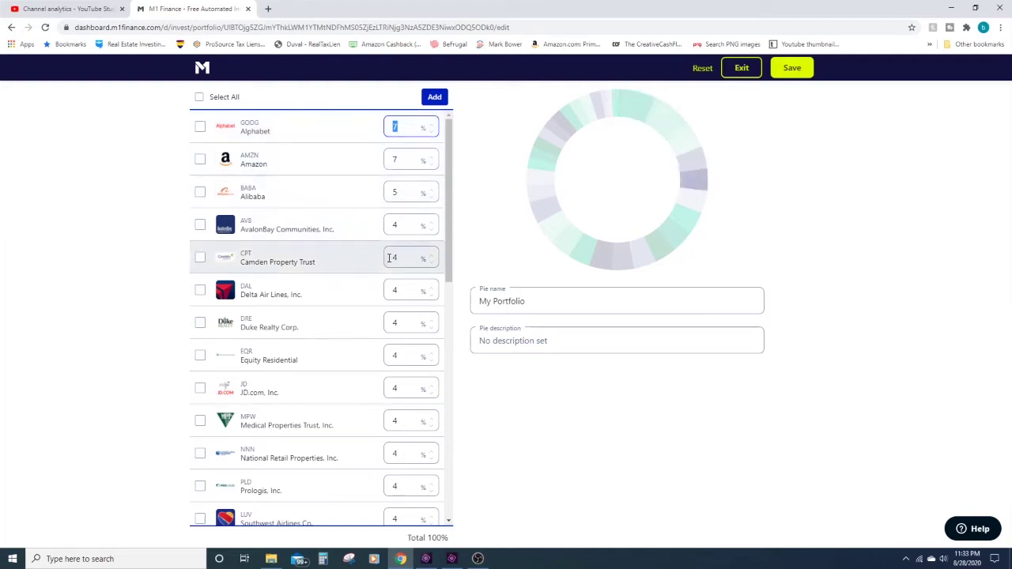
{"action": "left_click", "coordinate": [324, 220]}
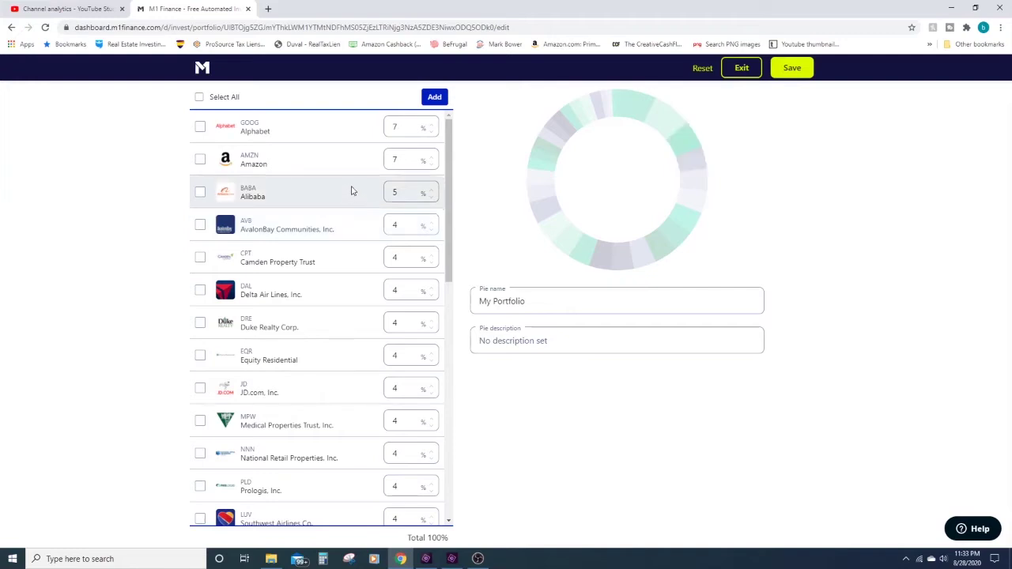
{"action": "left_click", "coordinate": [393, 126]}
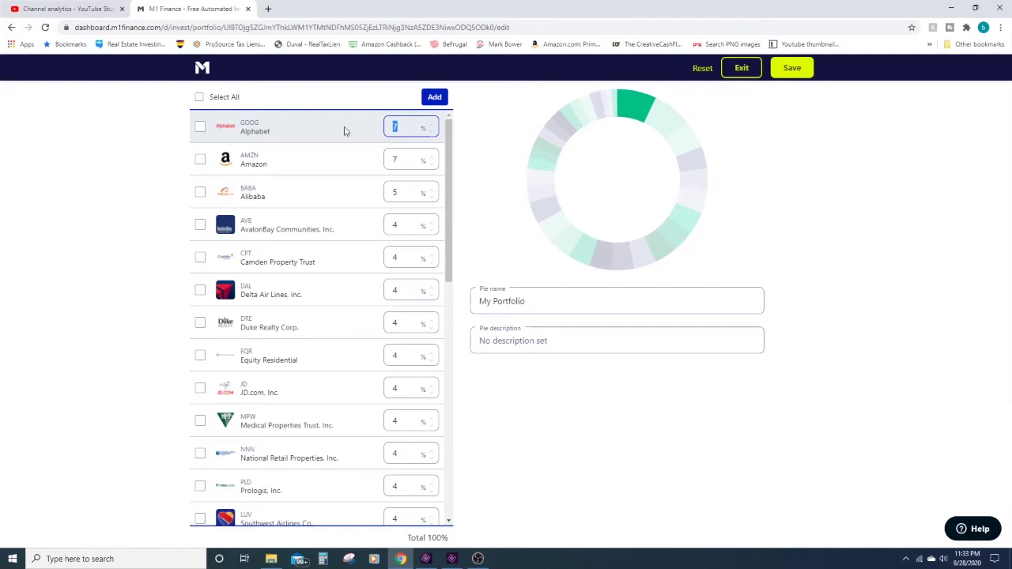
{"action": "left_click", "coordinate": [393, 126]}
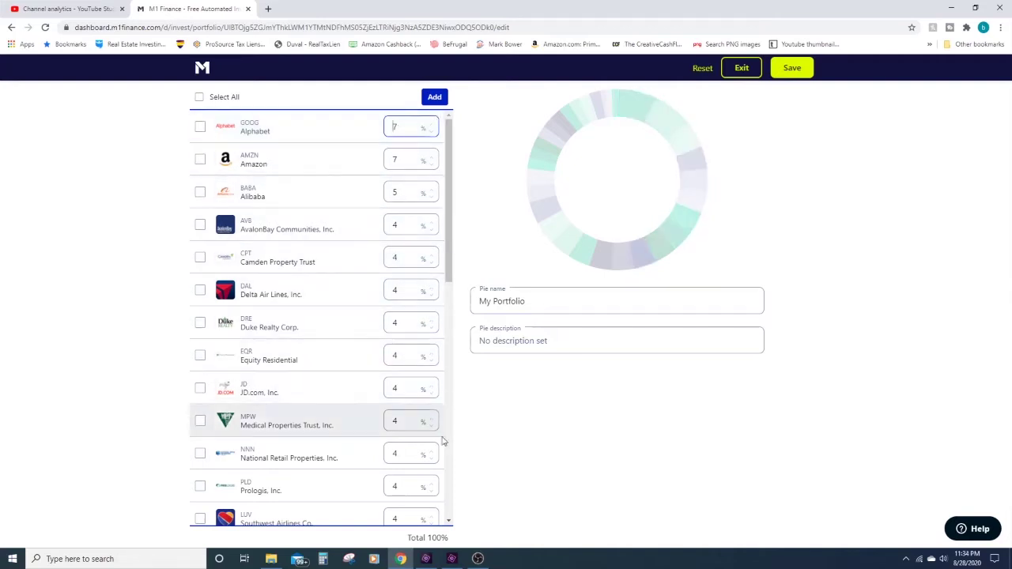
{"action": "left_click", "coordinate": [448, 540]}
{"action": "left_click_drag", "start_coordinate": [447, 539], "coordinate": [410, 538]}
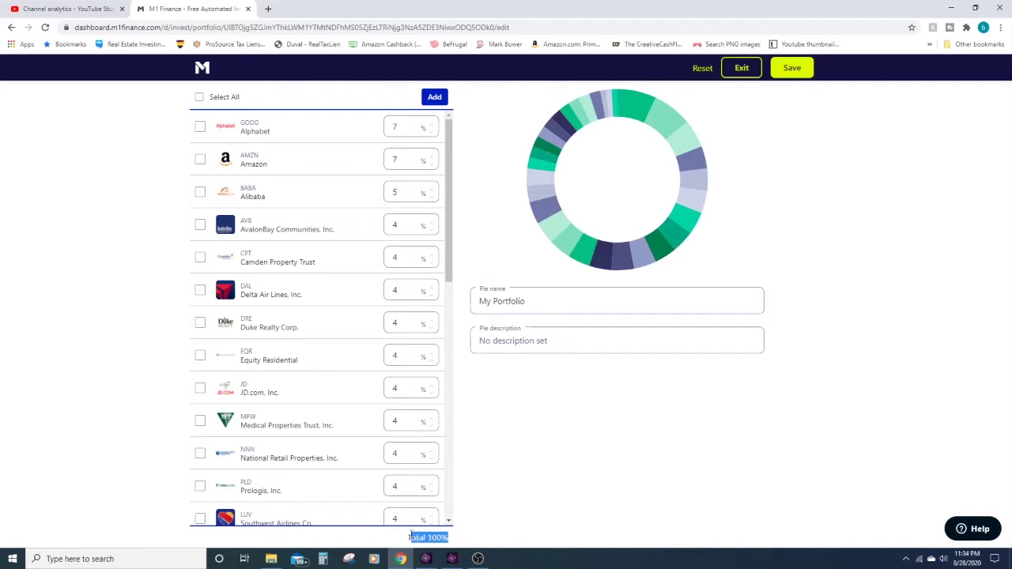
{"action": "left_click", "coordinate": [468, 438]}
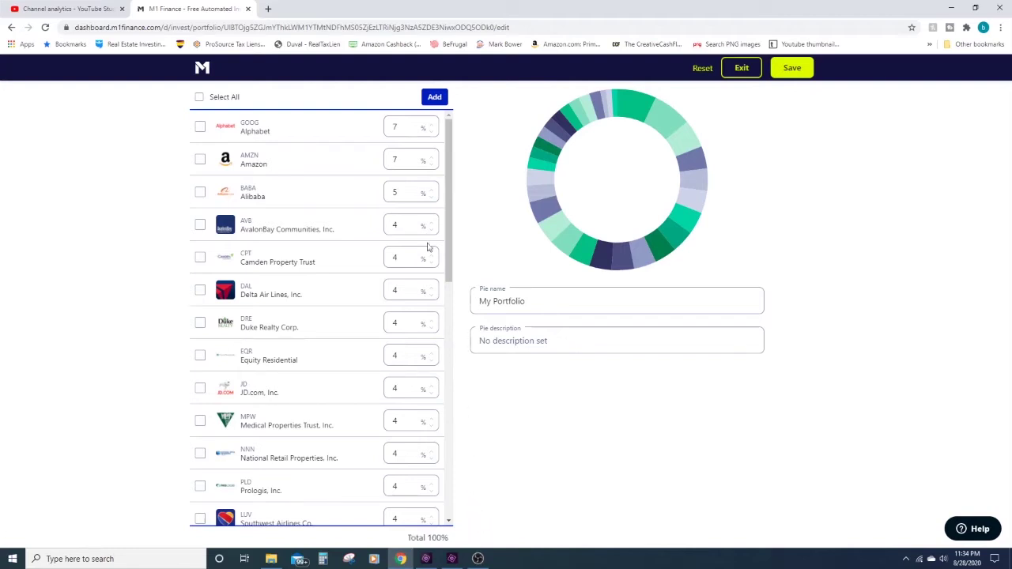
- Try raising Alphabet's target to 8%, and return it to 7%
{"action": "left_click", "coordinate": [432, 125]}
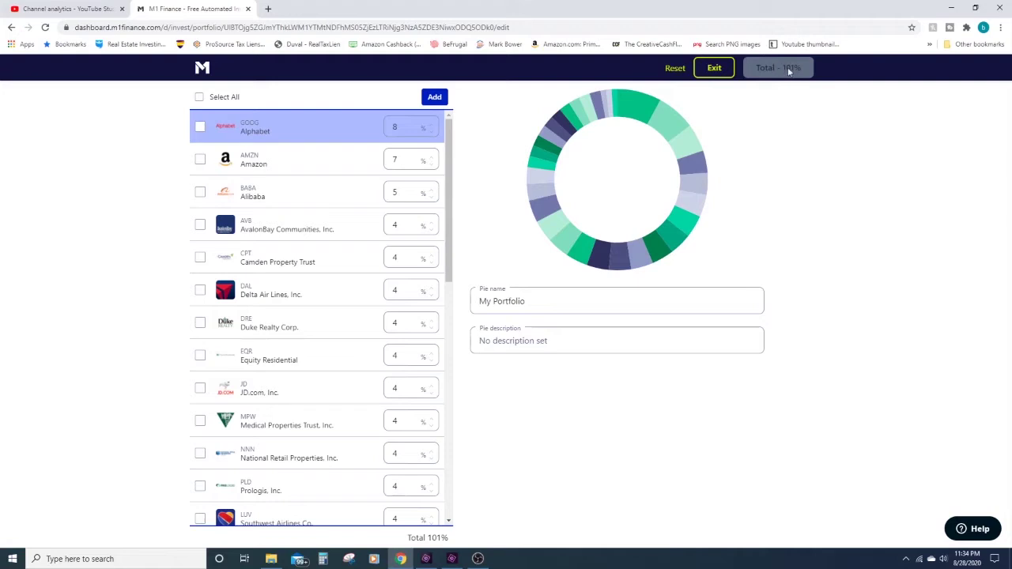
{"action": "left_click", "coordinate": [431, 132]}
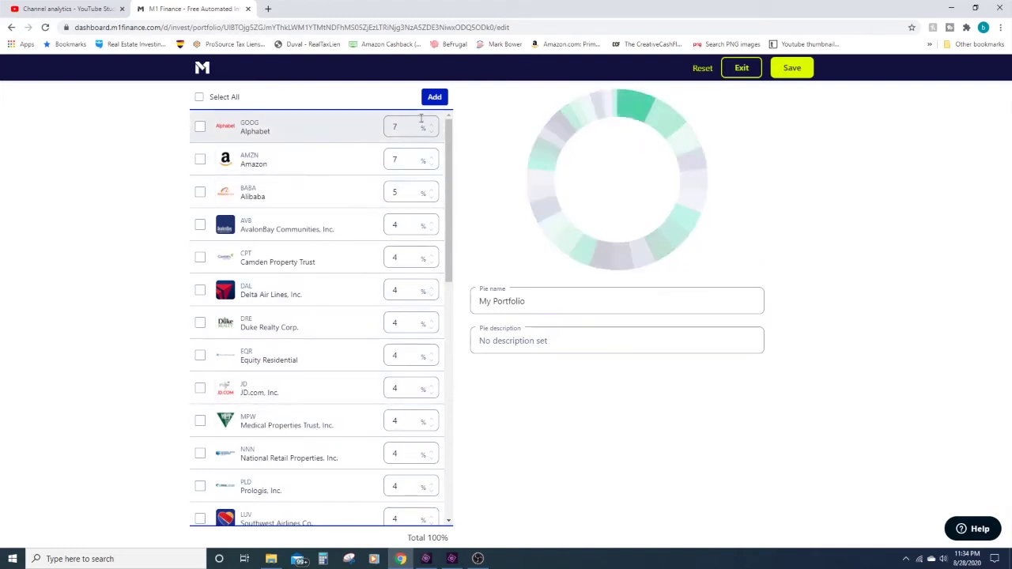
- Open the catalog of stocks that can be added to the pie and check how many are available
{"action": "left_click", "coordinate": [434, 96]}
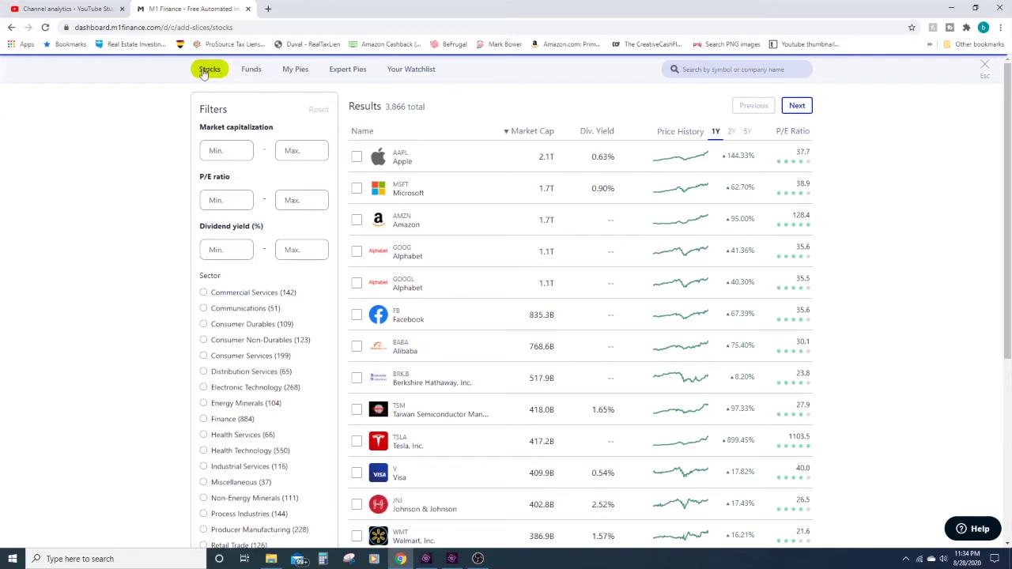
{"action": "left_click_drag", "start_coordinate": [387, 106], "coordinate": [427, 112]}
{"action": "triple_click", "coordinate": [434, 108]}
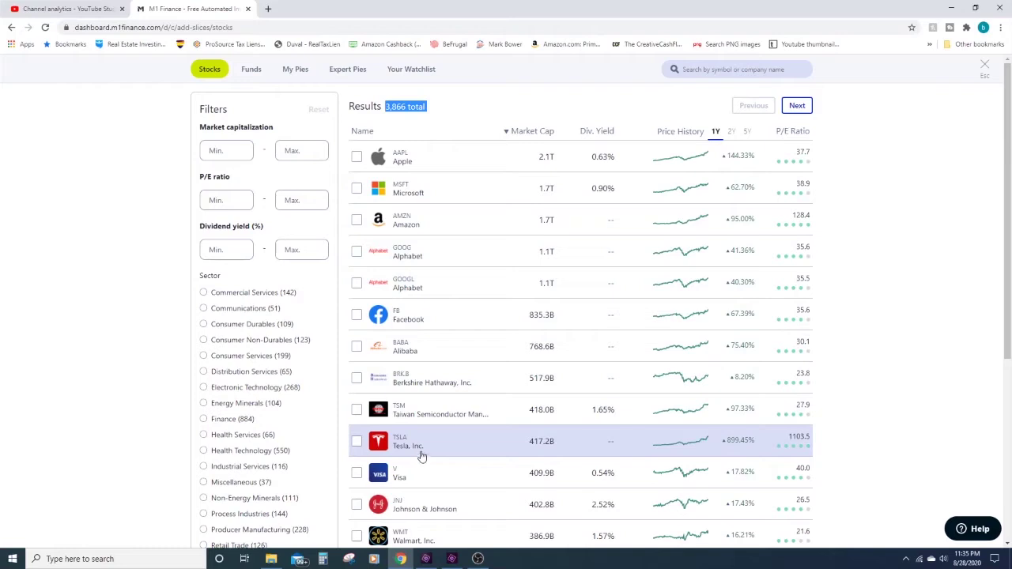
{"action": "left_click", "coordinate": [495, 107]}
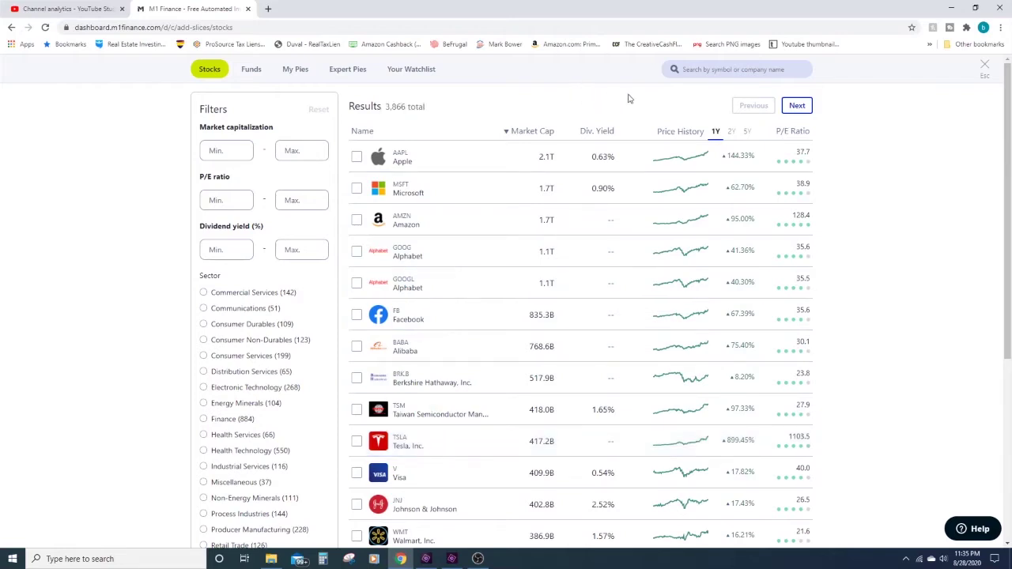
- Search the stocks for "chev" and choose Chevron Corp. from the suggestions
{"action": "left_click", "coordinate": [706, 71]}
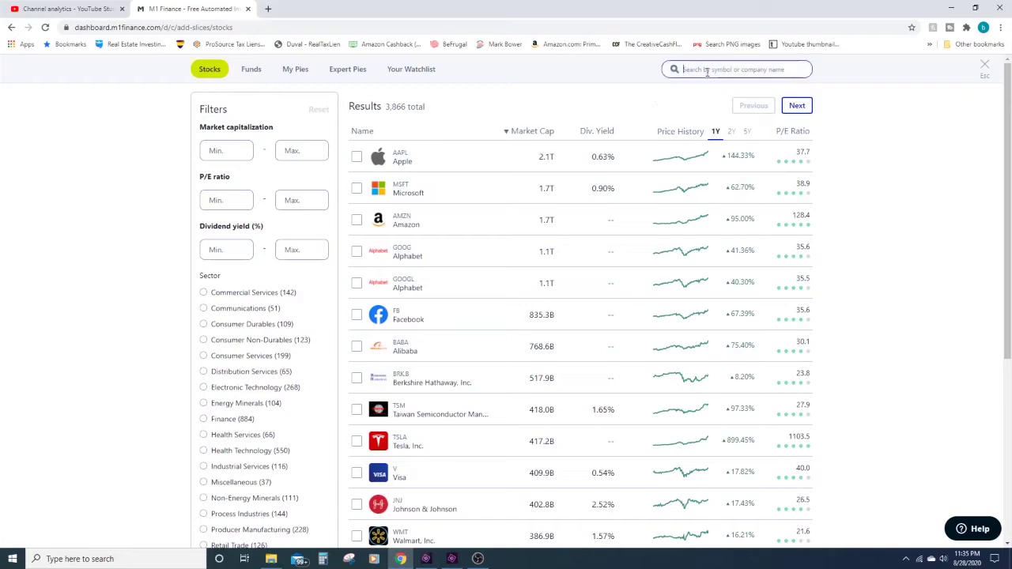
{"action": "type", "text": "chev"}
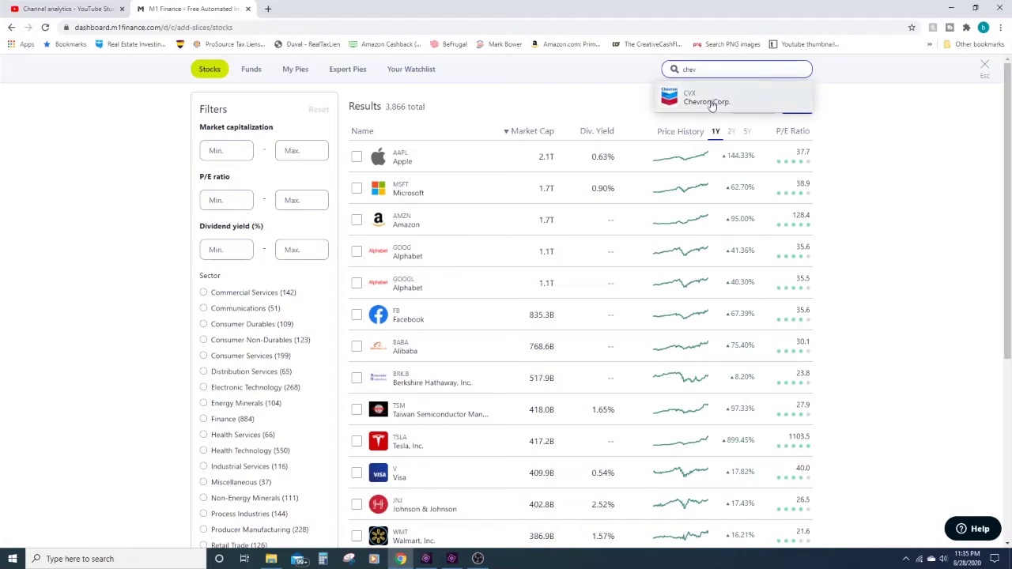
{"action": "left_click", "coordinate": [710, 104]}
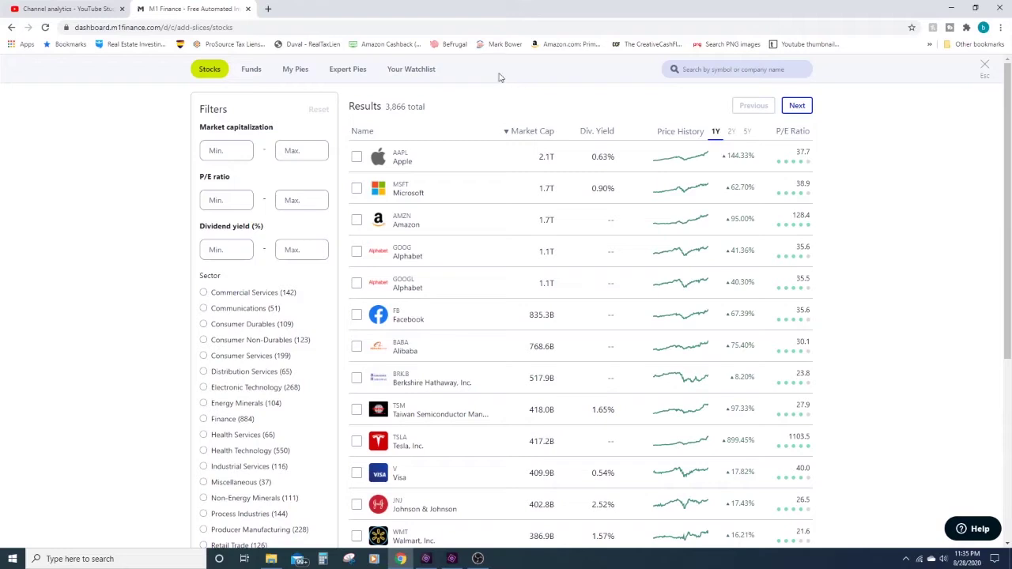
- Filter the stocks to a dividend yield of 4 to 8%, sort them by dividend yield, and close the catalog
{"action": "left_click", "coordinate": [236, 251]}
{"action": "type", "text": "4"}
{"action": "left_click", "coordinate": [291, 253]}
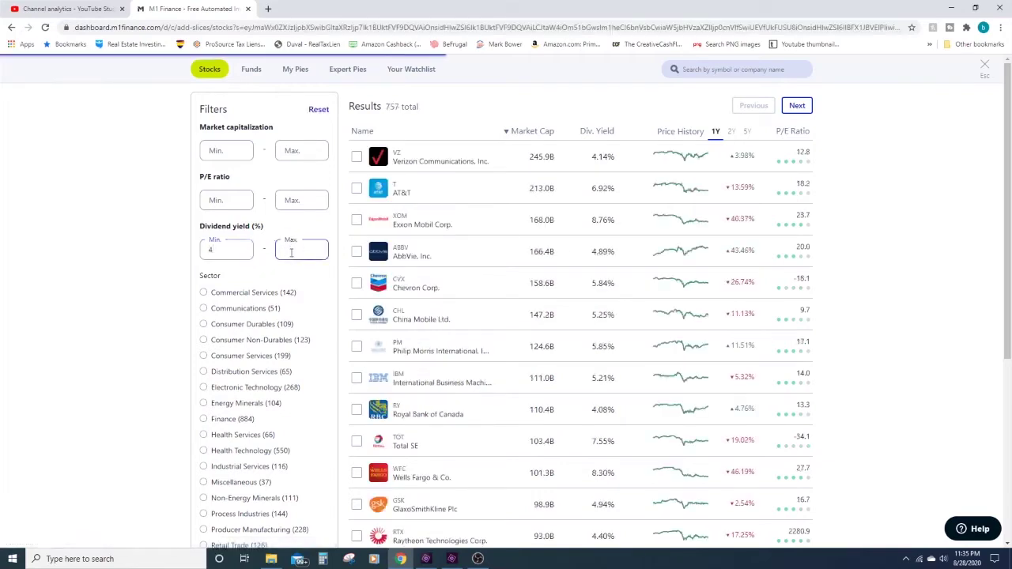
{"action": "type", "text": "8"}
{"action": "left_click", "coordinate": [117, 243]}
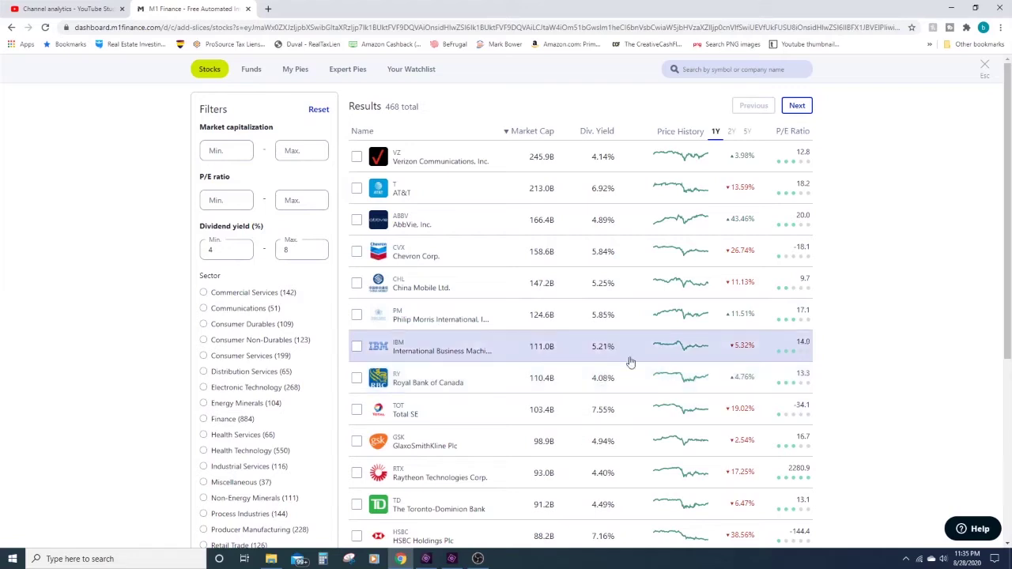
{"action": "left_click", "coordinate": [596, 131]}
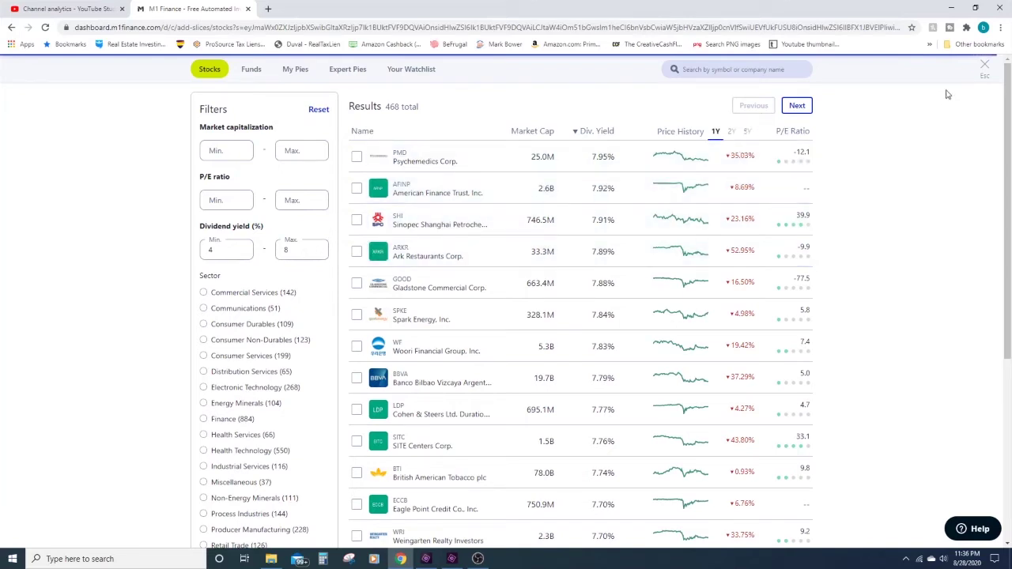
{"action": "left_click", "coordinate": [986, 66]}
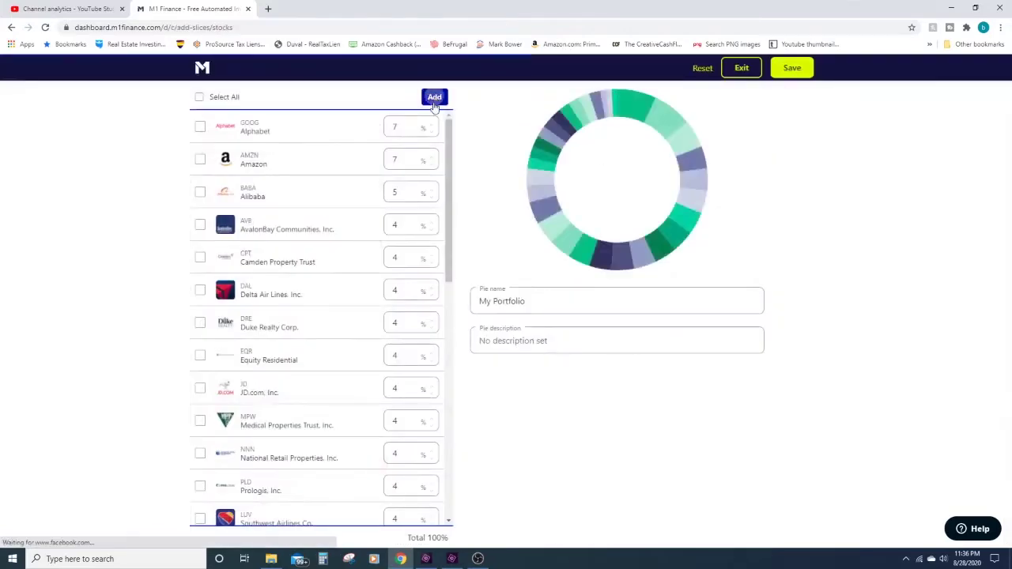
- Reopen the catalog of stocks to add and filter it to the Finance sector
{"action": "left_click", "coordinate": [434, 98]}
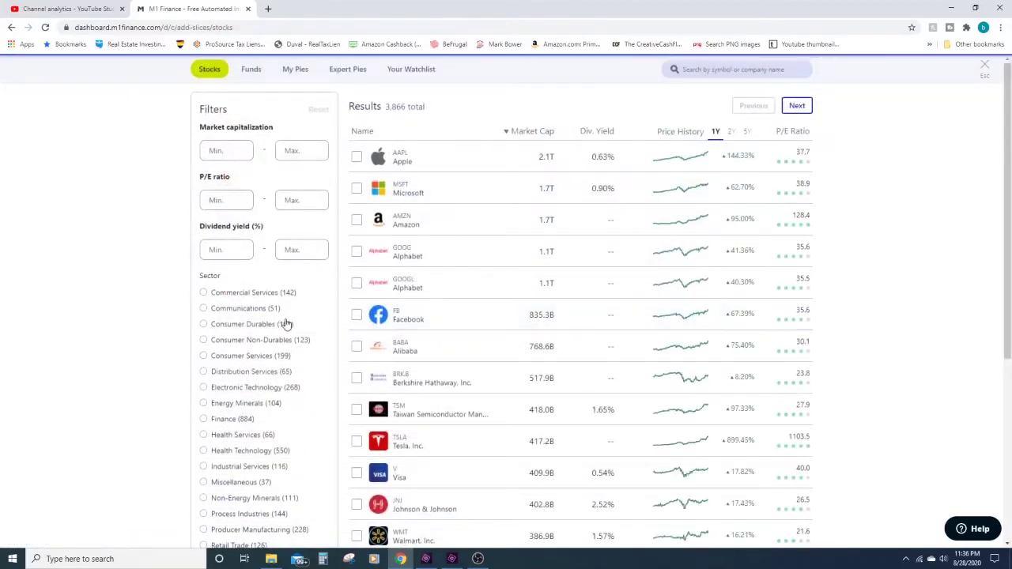
{"action": "scroll", "coordinate": [228, 316], "scroll_direction": "down", "scroll_amount": 1}
{"action": "scroll", "coordinate": [195, 320], "scroll_direction": "down", "scroll_amount": 2}
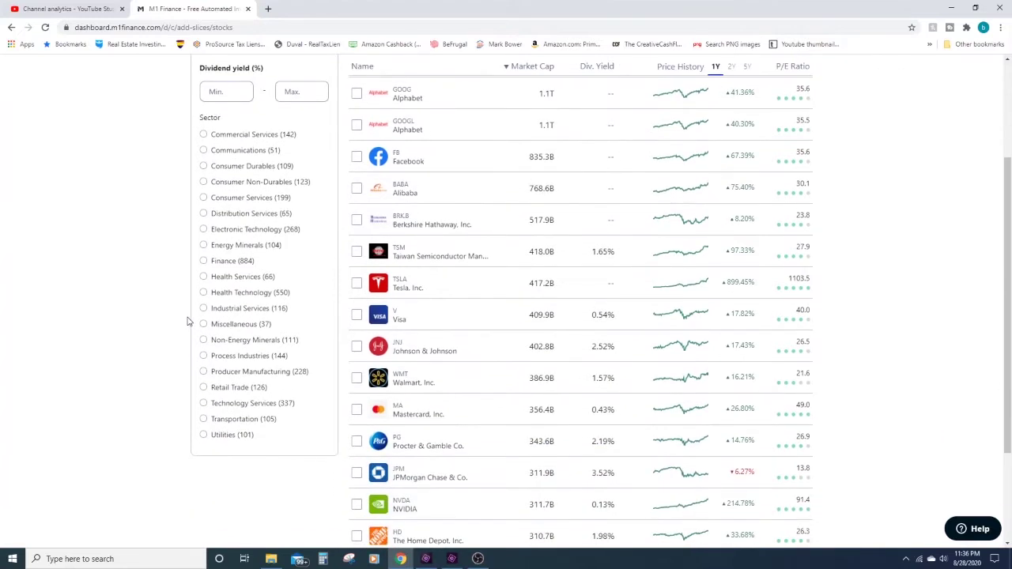
{"action": "left_click", "coordinate": [204, 263]}
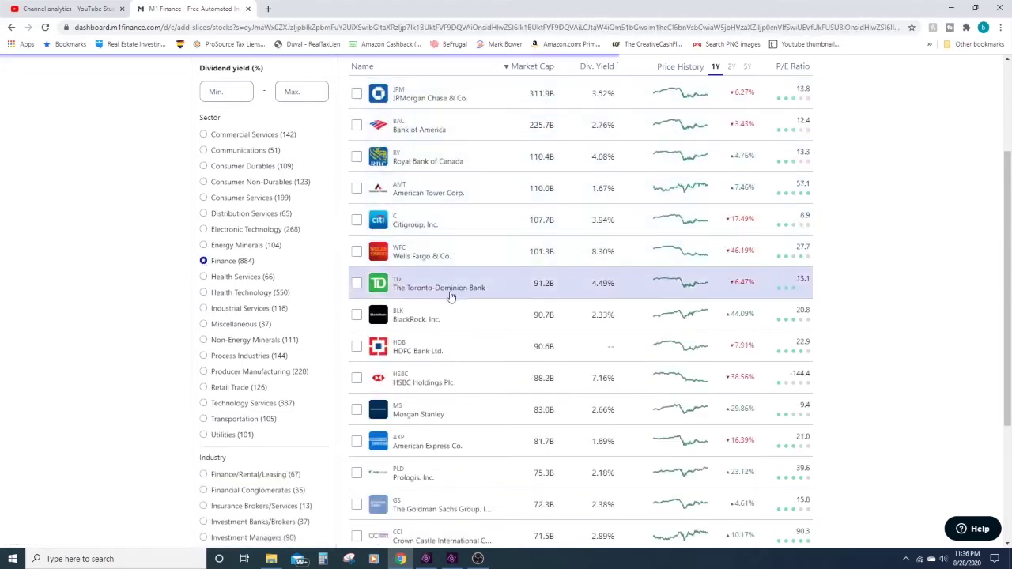
- Narrow the Finance sector stocks to the Regional Banks industry and look over the list
{"action": "scroll", "coordinate": [440, 395], "scroll_direction": "down", "scroll_amount": 3}
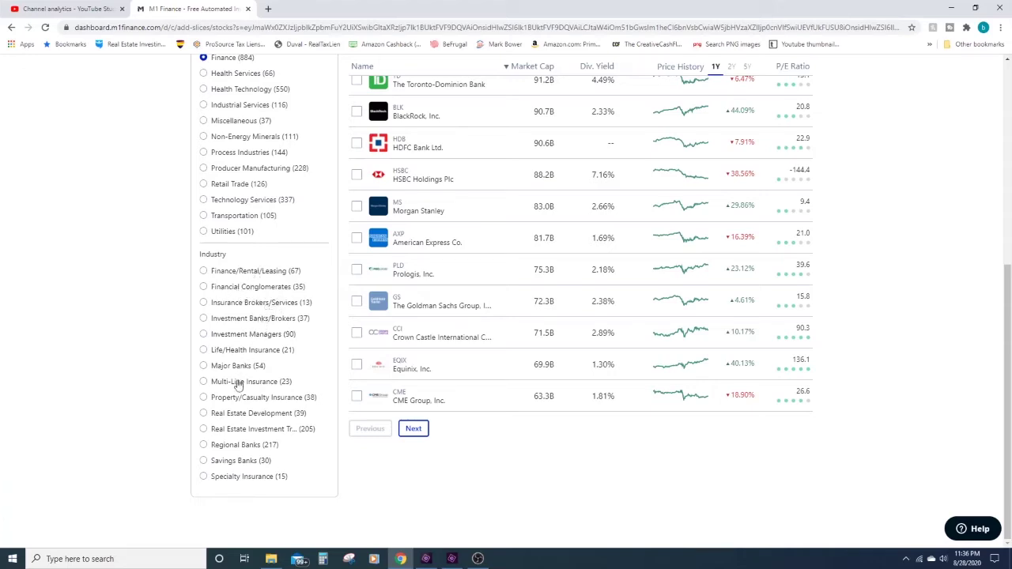
{"action": "left_click", "coordinate": [204, 445]}
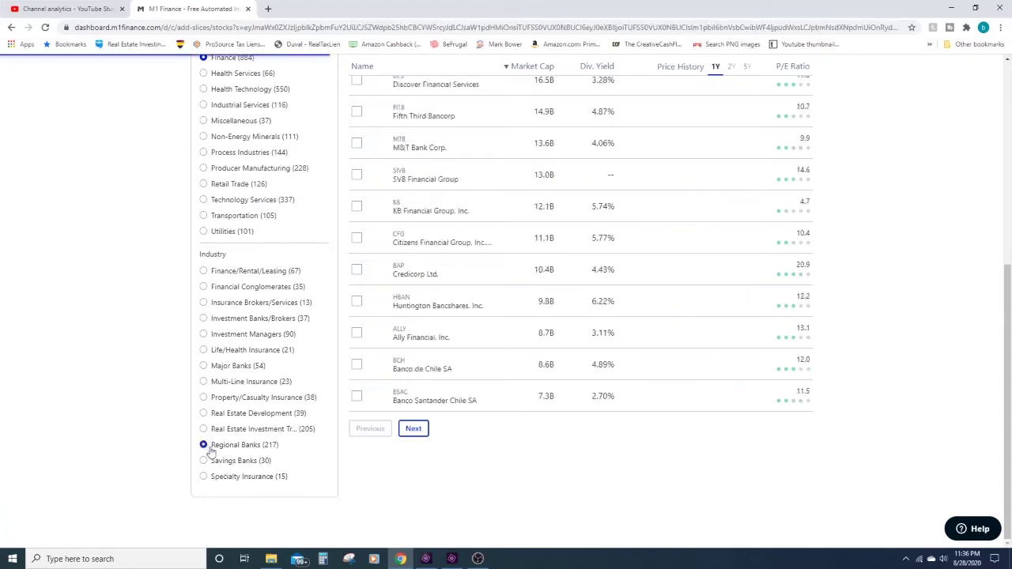
{"action": "scroll", "coordinate": [467, 336], "scroll_direction": "up", "scroll_amount": 4}
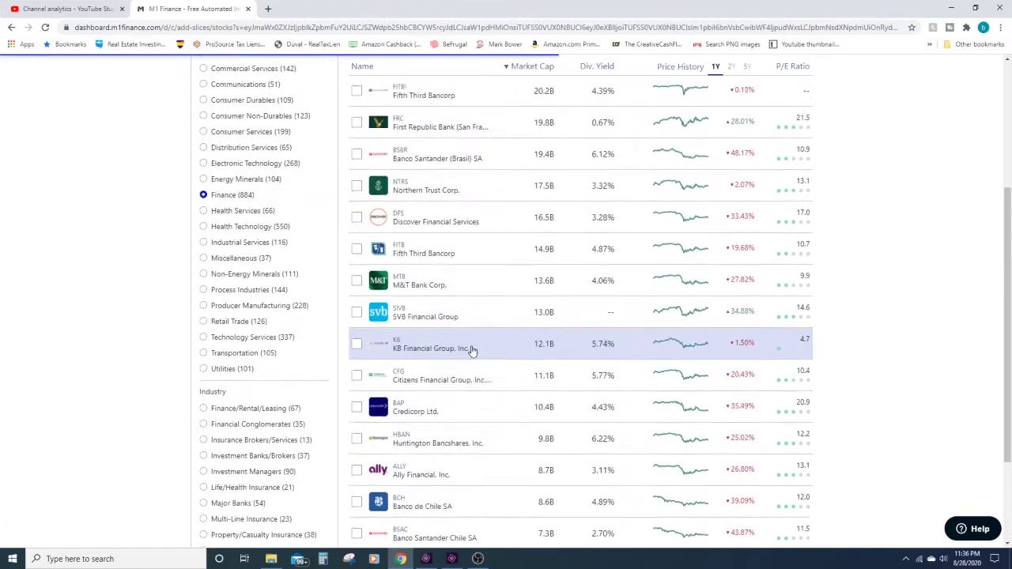
{"action": "scroll", "coordinate": [472, 351], "scroll_direction": "up", "scroll_amount": 1}
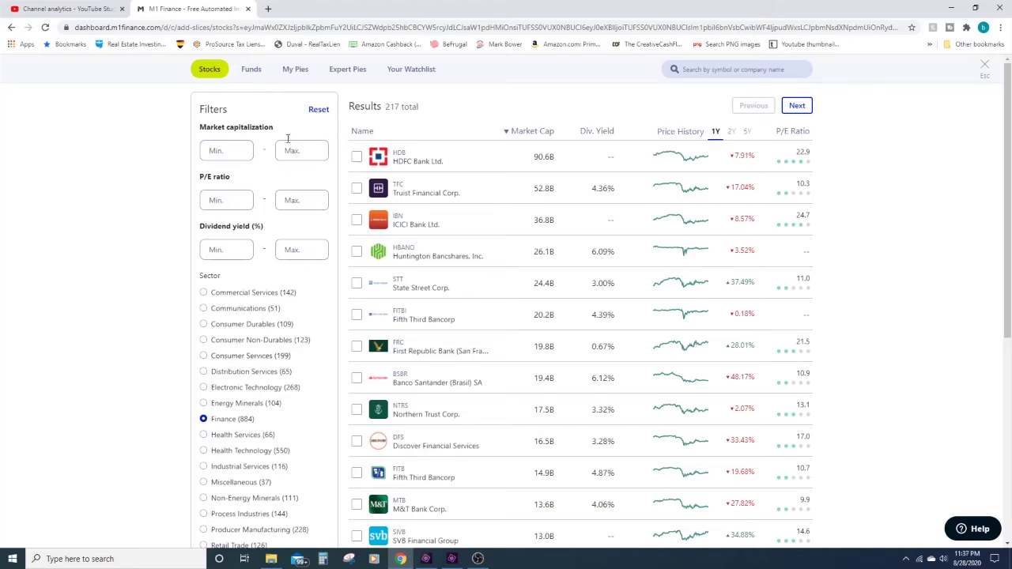
- Switch the catalog from stocks to funds, filter it to the Bonds category, and look over the bond subcategories
{"action": "left_click", "coordinate": [248, 70]}
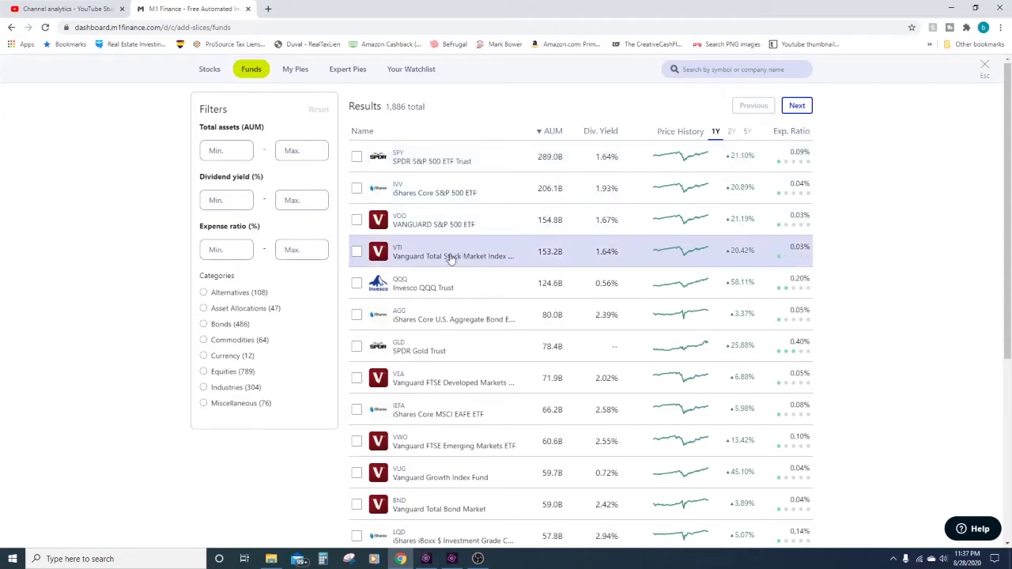
{"action": "left_click", "coordinate": [203, 325]}
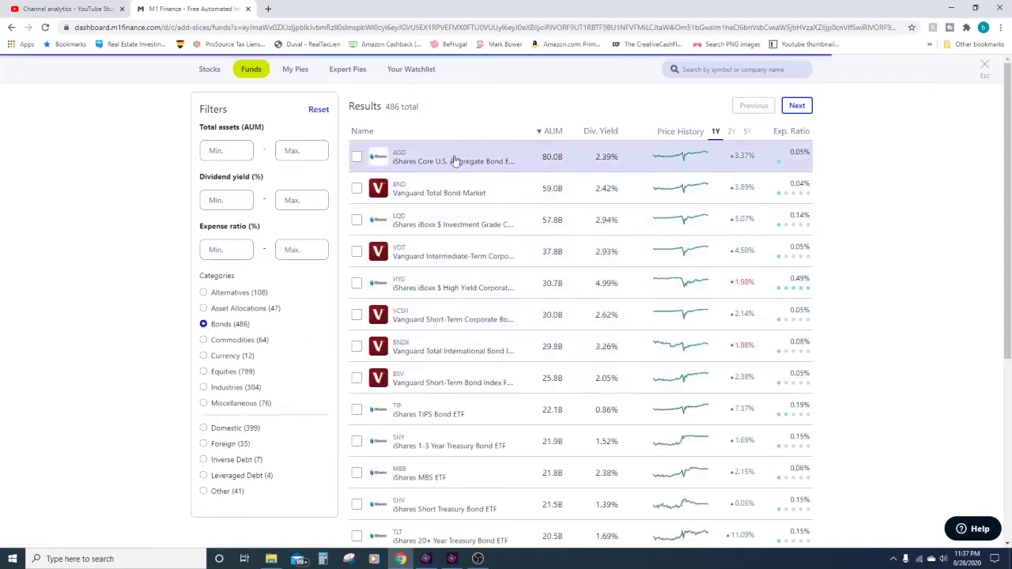
{"action": "scroll", "coordinate": [473, 411], "scroll_direction": "down", "scroll_amount": 1}
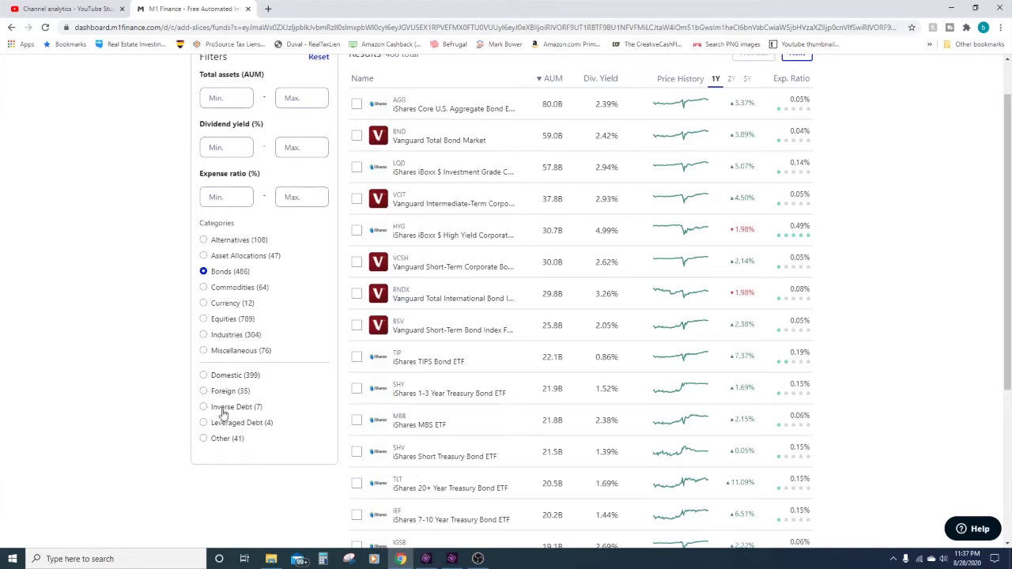
{"action": "scroll", "coordinate": [225, 417], "scroll_direction": "up", "scroll_amount": 1}
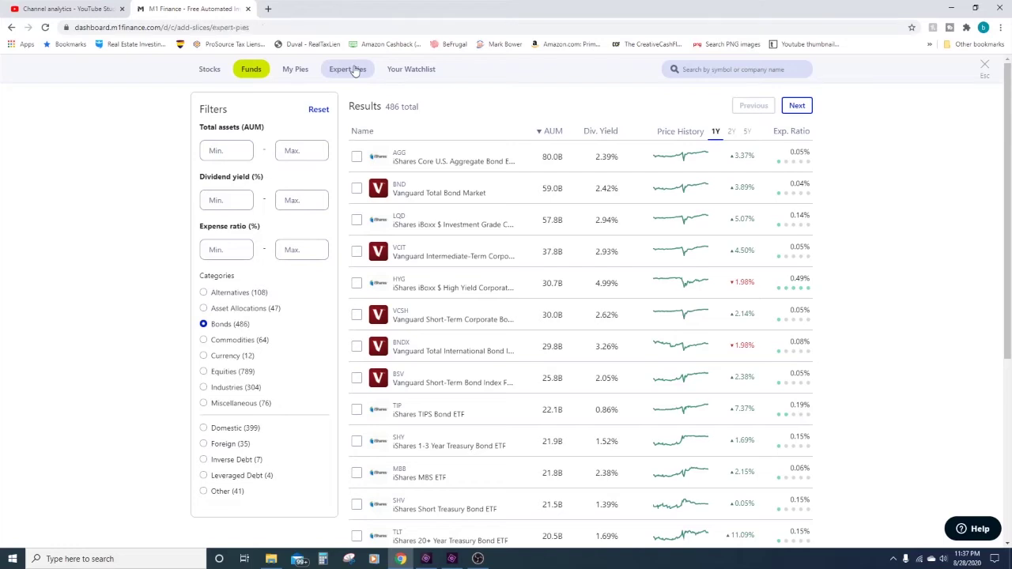
- Browse the expert pies and open the Berkshire Hathaway pie under Hedge Fund Followers
{"action": "left_click", "coordinate": [355, 70]}
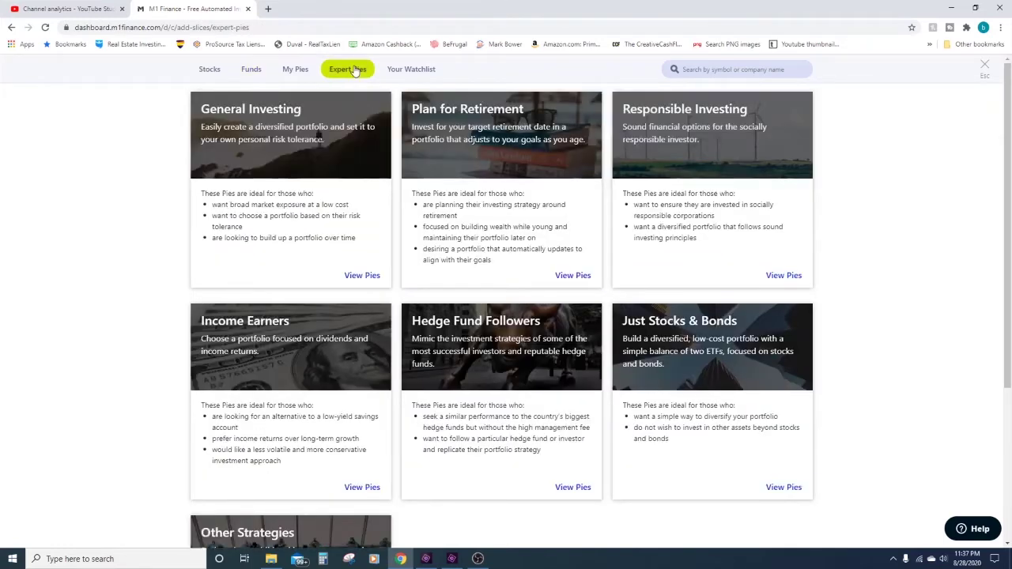
{"action": "left_click", "coordinate": [493, 360]}
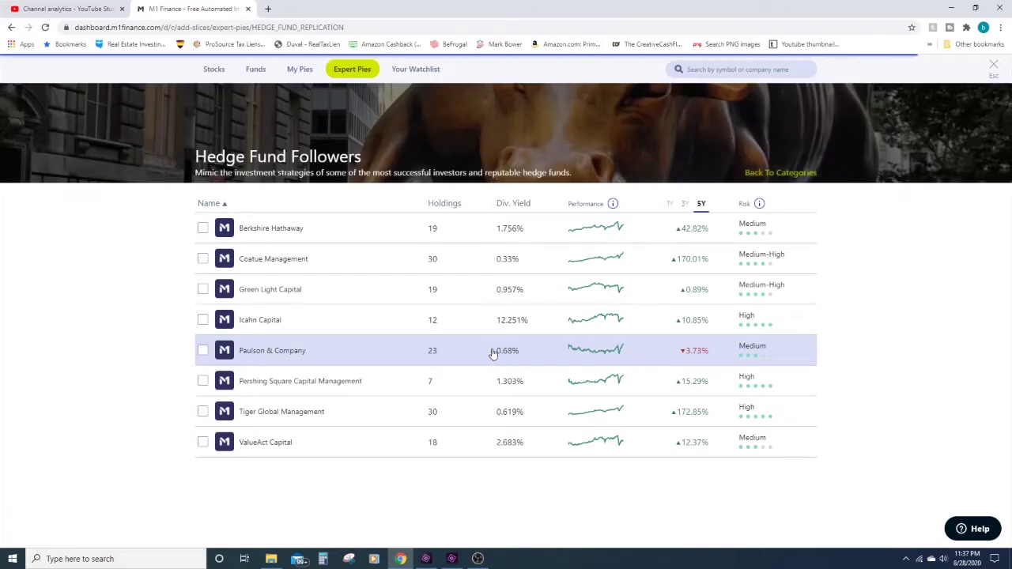
{"action": "left_click", "coordinate": [302, 230]}
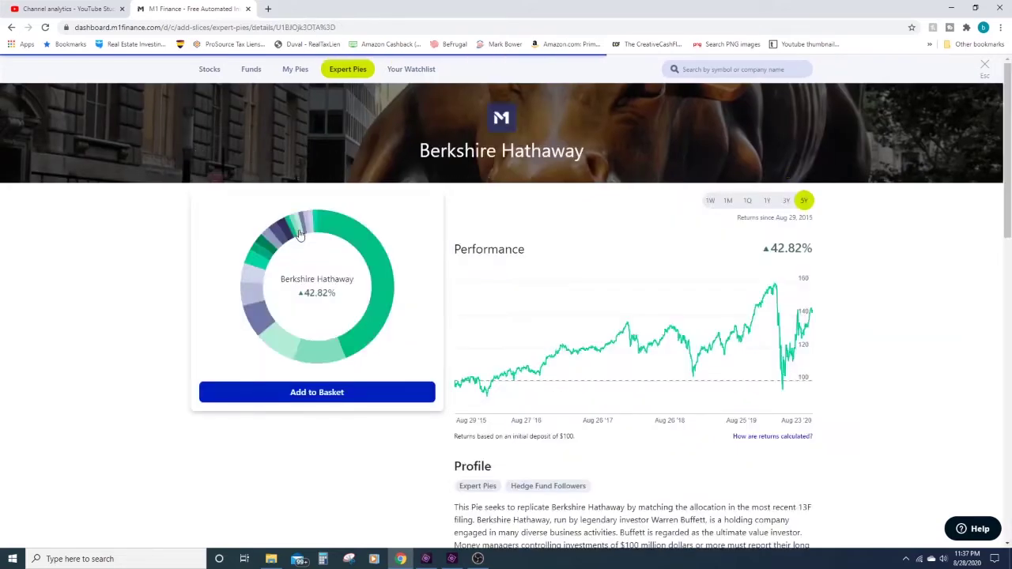
{"action": "mouse_move", "coordinate": [297, 229]}
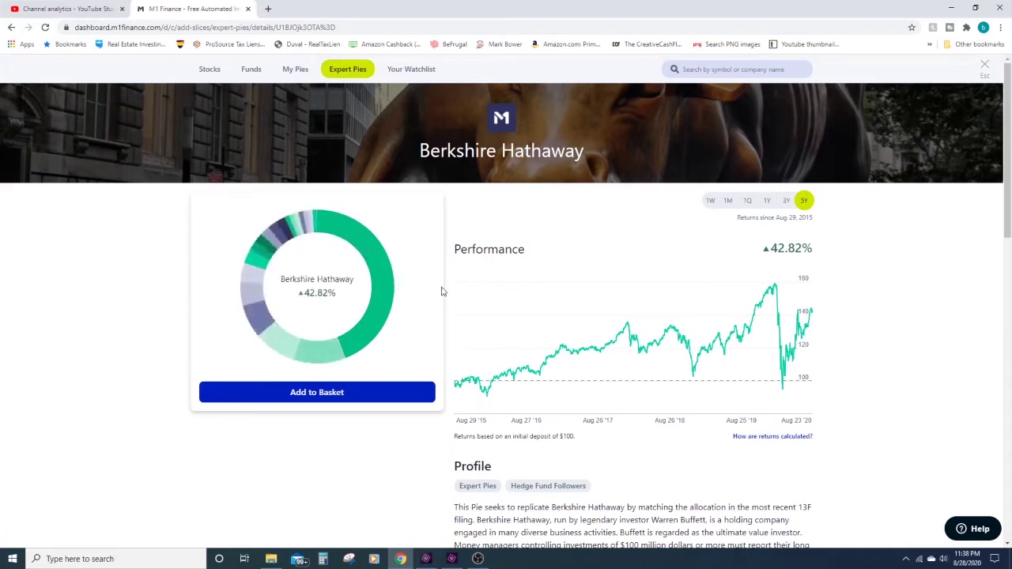
- Examine the Berkshire Hathaway pie's performance, profile, methodology, and the target percentages of its slices
{"action": "scroll", "coordinate": [443, 292], "scroll_direction": "down", "scroll_amount": 1}
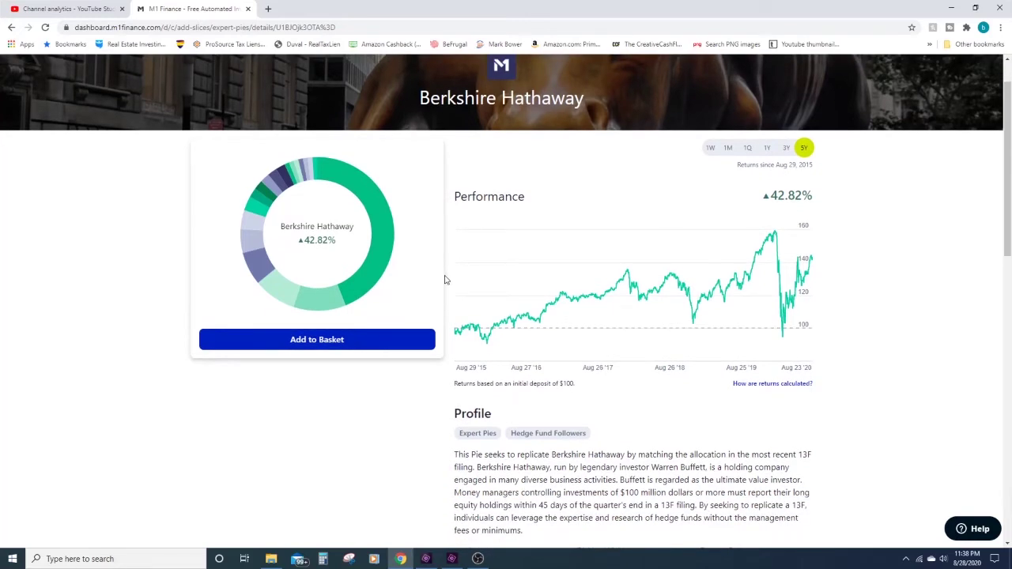
{"action": "scroll", "coordinate": [445, 279], "scroll_direction": "up", "scroll_amount": 1}
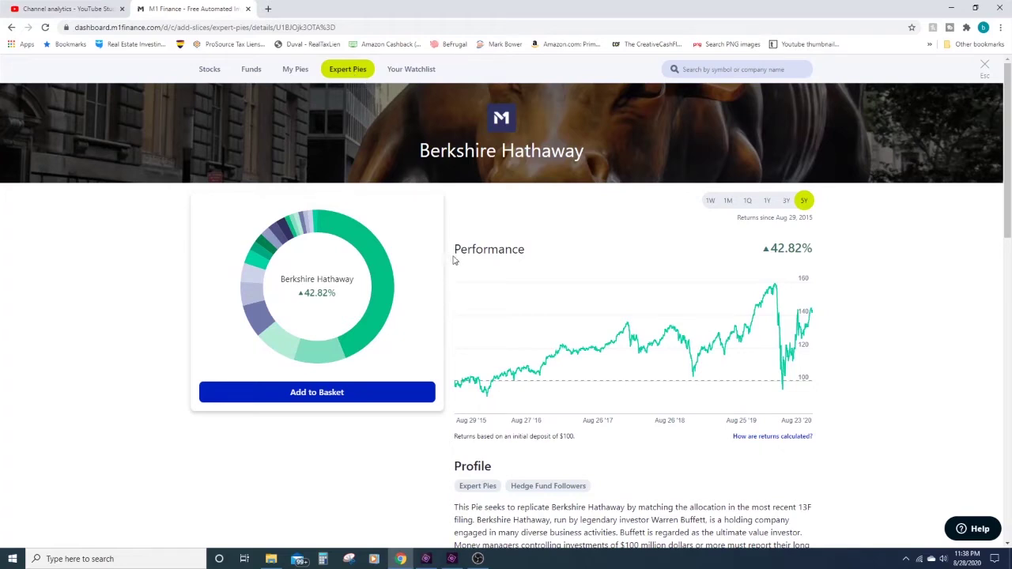
{"action": "scroll", "coordinate": [457, 271], "scroll_direction": "down", "scroll_amount": 3}
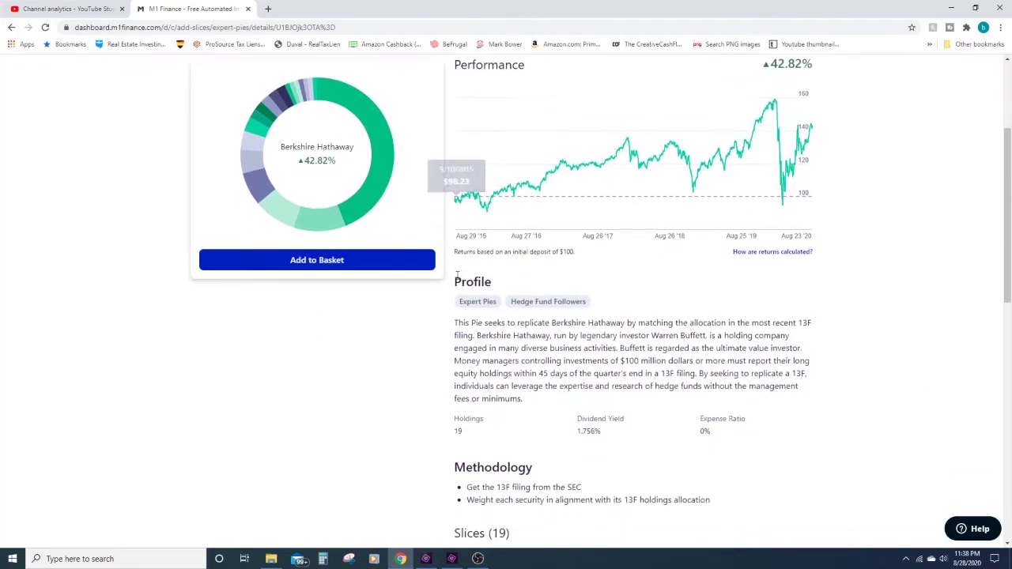
{"action": "scroll", "coordinate": [457, 277], "scroll_direction": "down", "scroll_amount": 3}
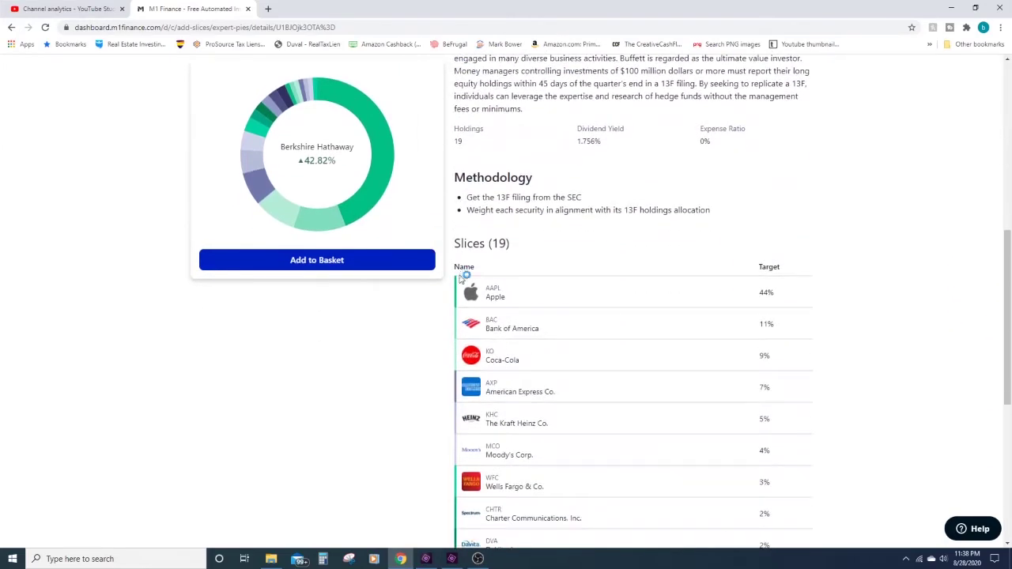
{"action": "scroll", "coordinate": [460, 277], "scroll_direction": "down", "scroll_amount": 1}
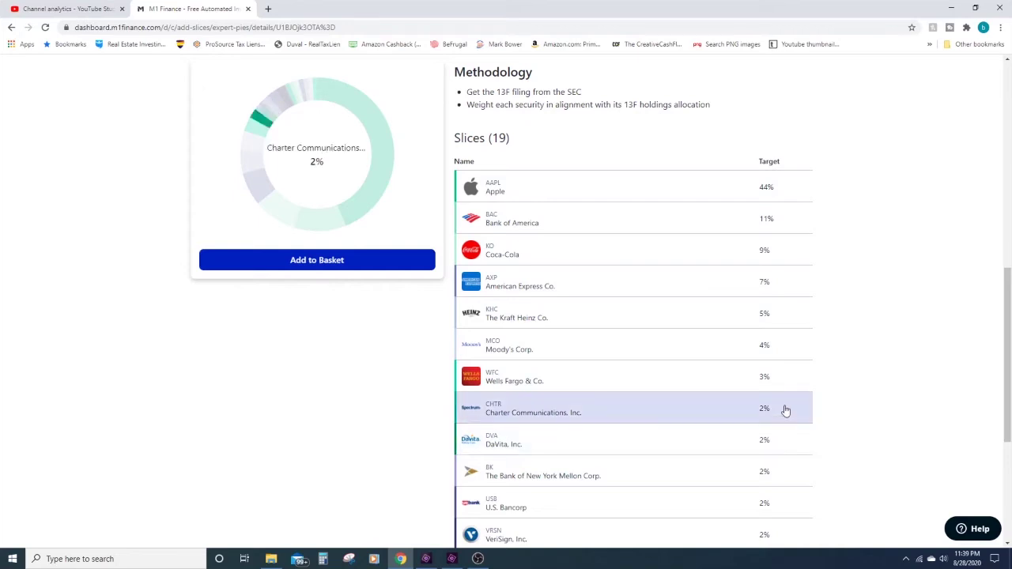
{"action": "scroll", "coordinate": [785, 410], "scroll_direction": "up", "scroll_amount": 2}
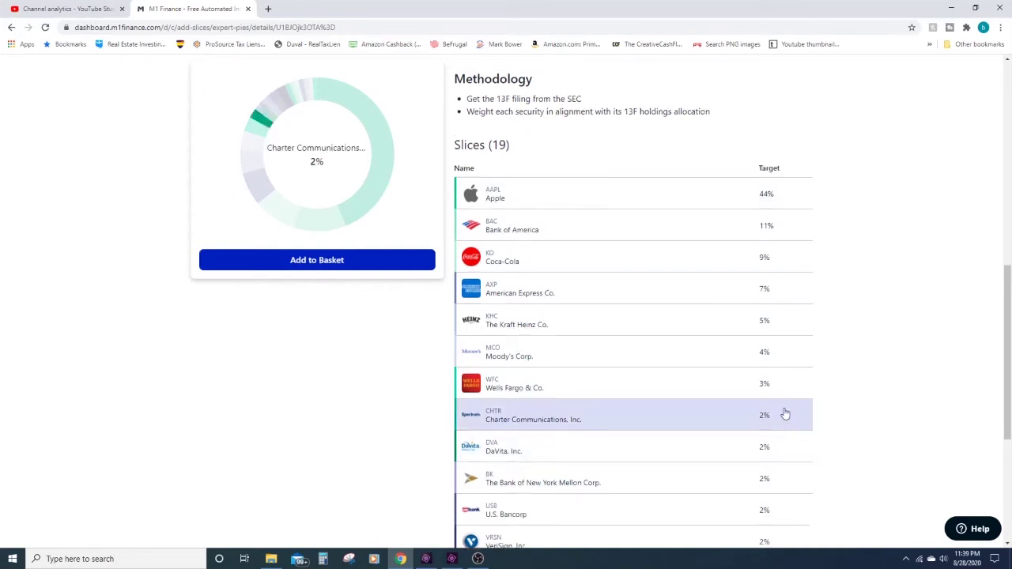
{"action": "scroll", "coordinate": [785, 413], "scroll_direction": "up", "scroll_amount": 6}
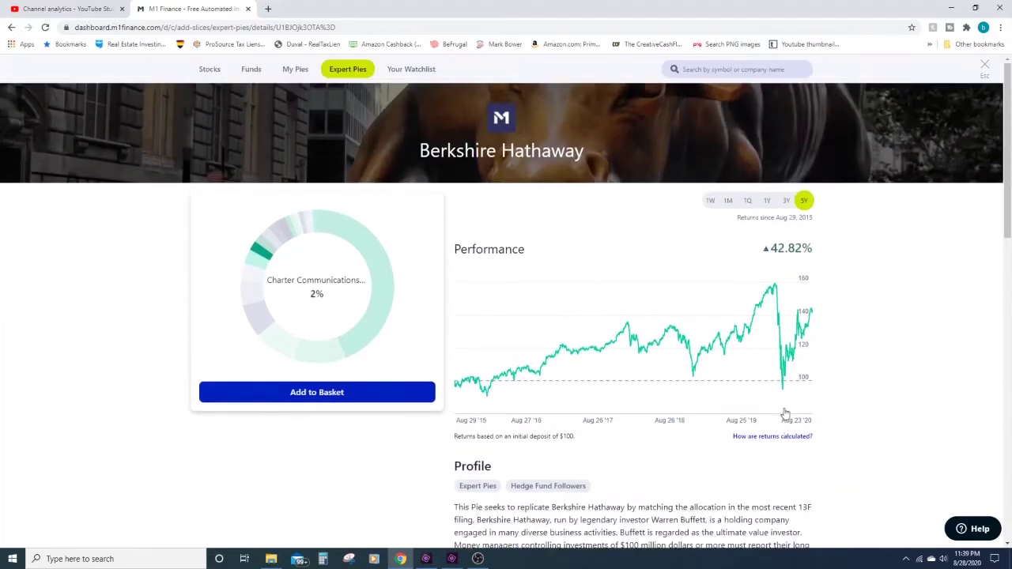
- Leave the catalog and the pie editor without saving, and review the portfolio's auto-invest explanation and cash balance
{"action": "left_click", "coordinate": [984, 66]}
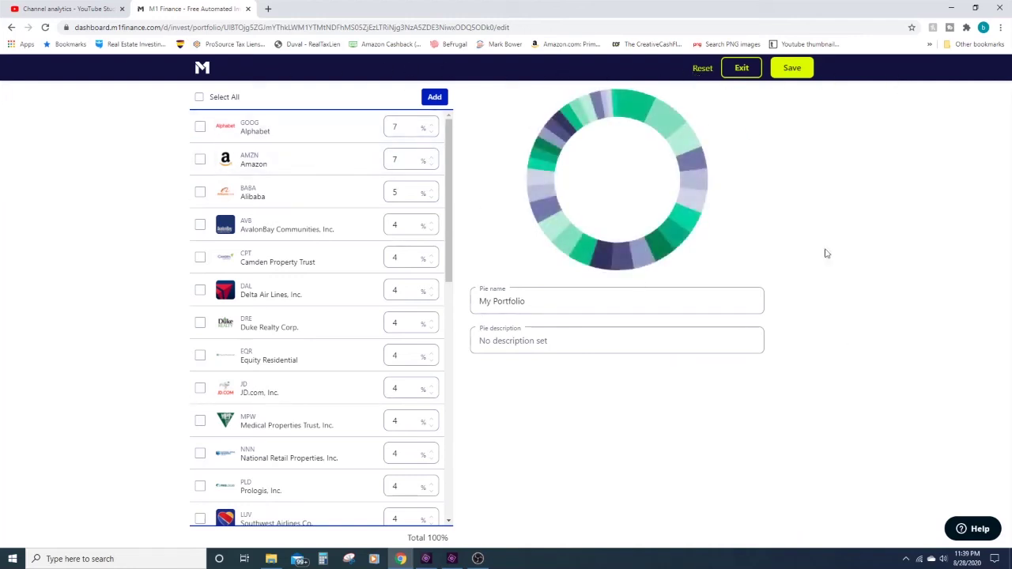
{"action": "left_click", "coordinate": [735, 68]}
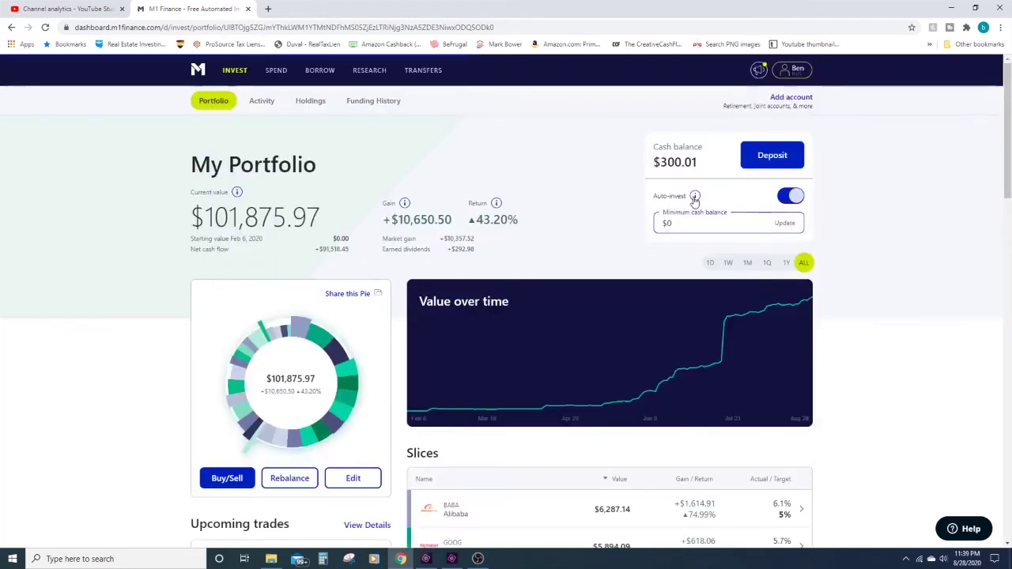
{"action": "mouse_move", "coordinate": [693, 198]}
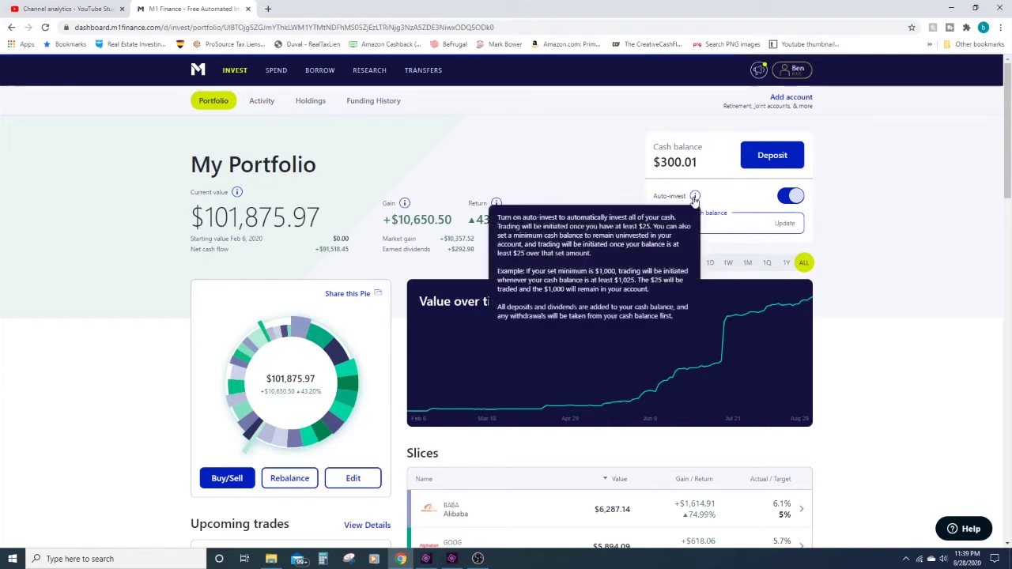
{"action": "left_click_drag", "start_coordinate": [702, 162], "coordinate": [658, 162]}
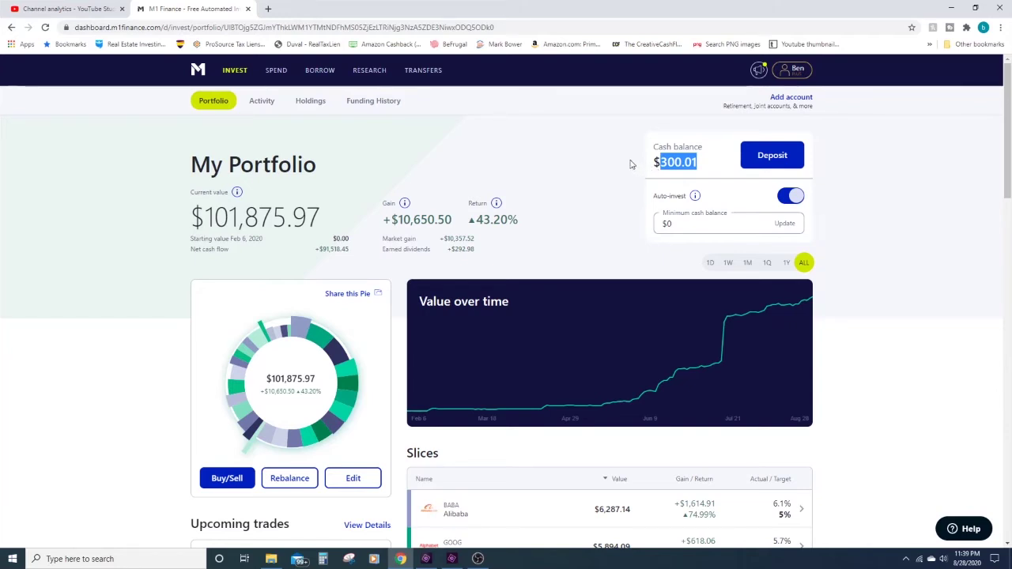
{"action": "left_click", "coordinate": [630, 185]}
- Compare the slices' actual and target percentages, read the Rebalance explanation, and dismiss it without confirming
{"action": "scroll", "coordinate": [628, 186], "scroll_direction": "down", "scroll_amount": 5}
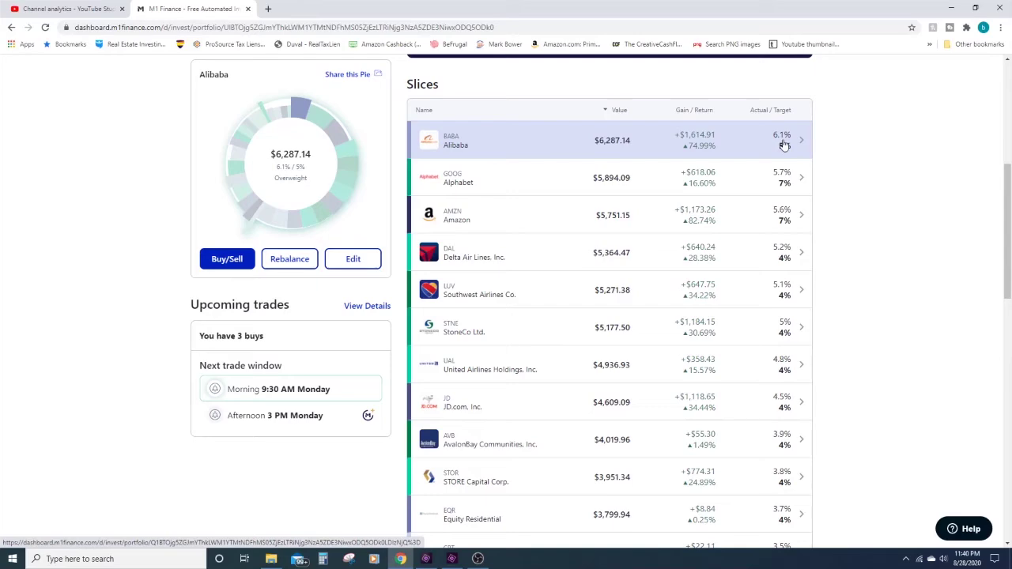
{"action": "left_click", "coordinate": [291, 260]}
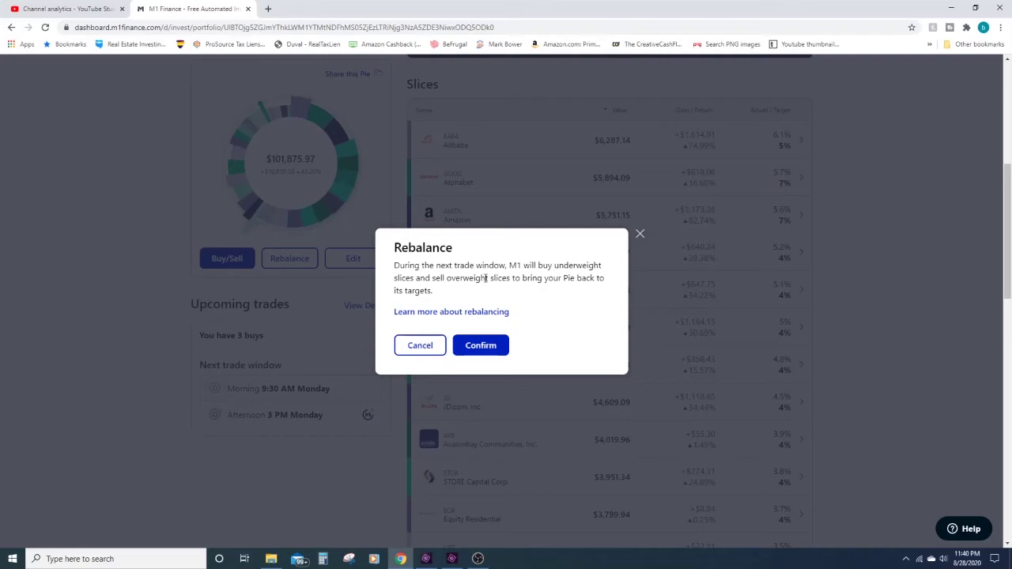
{"action": "left_click", "coordinate": [639, 234]}
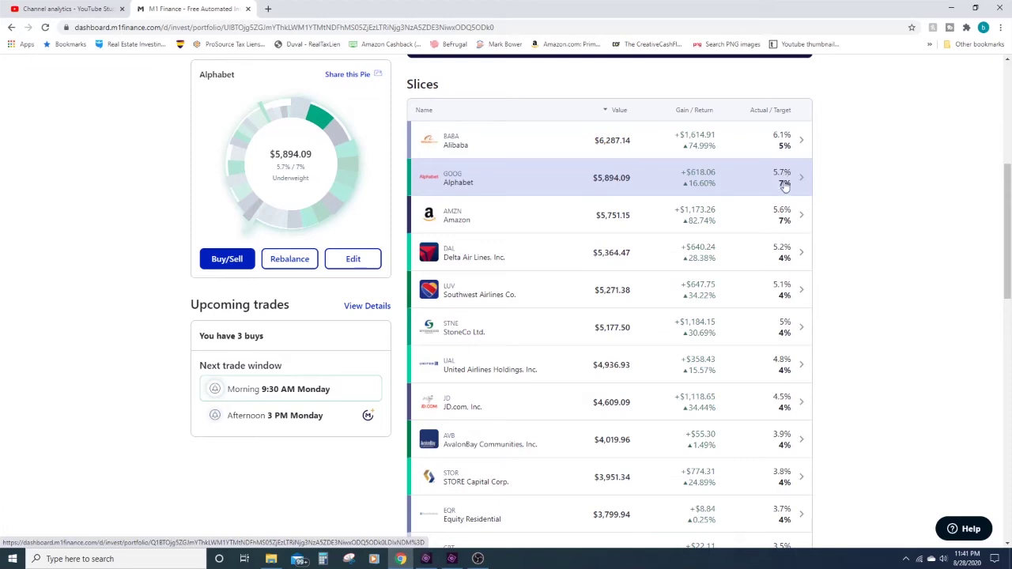
{"action": "left_click", "coordinate": [298, 261]}
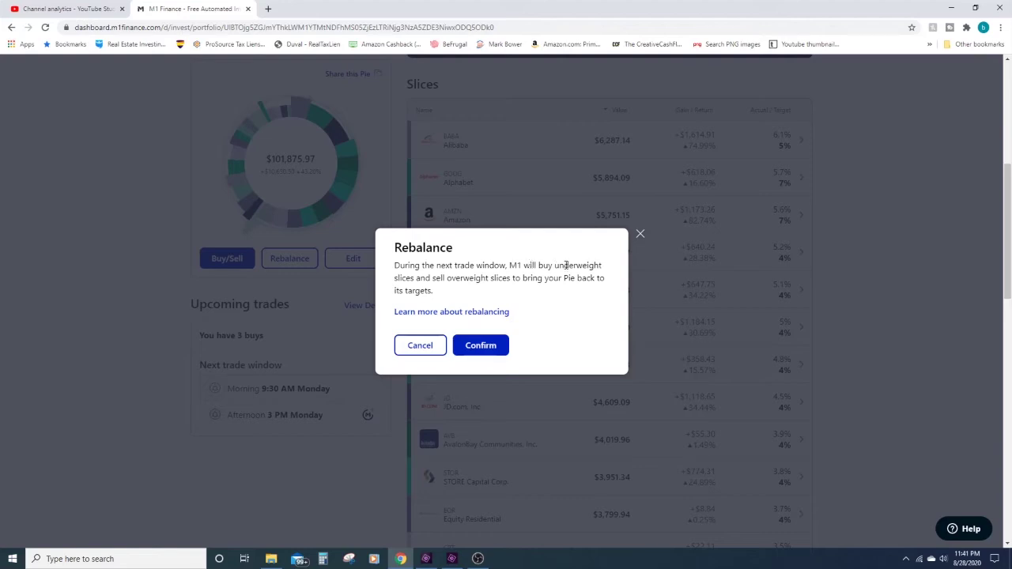
{"action": "left_click", "coordinate": [640, 235]}
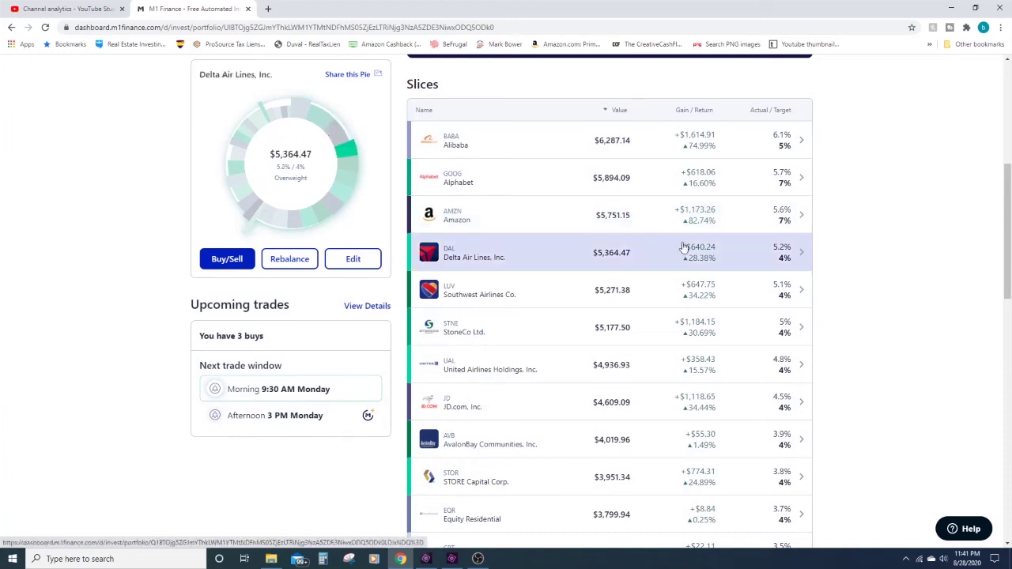
{"action": "scroll", "coordinate": [684, 248], "scroll_direction": "up", "scroll_amount": 1}
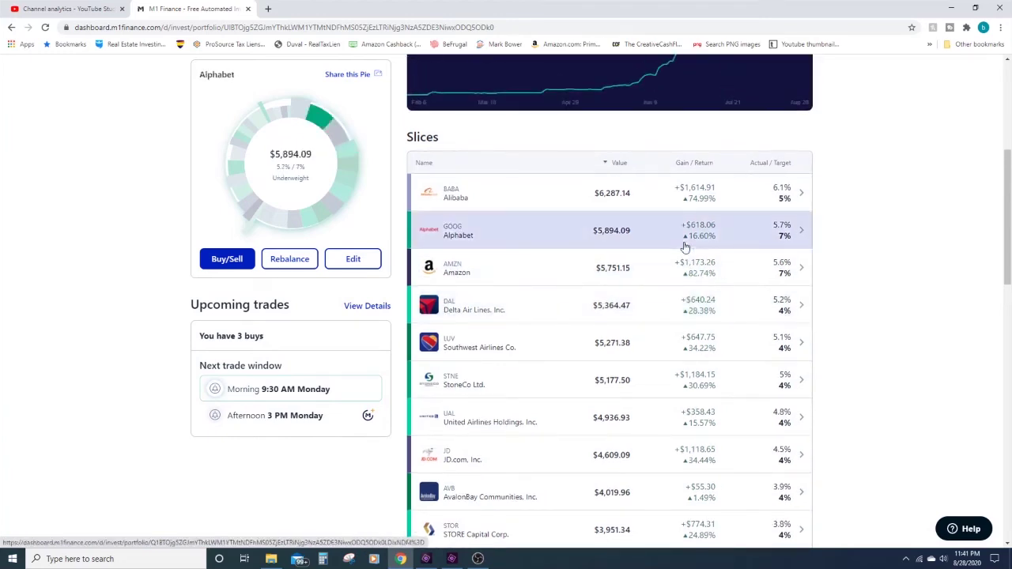
{"action": "scroll", "coordinate": [685, 247], "scroll_direction": "down", "scroll_amount": 1}
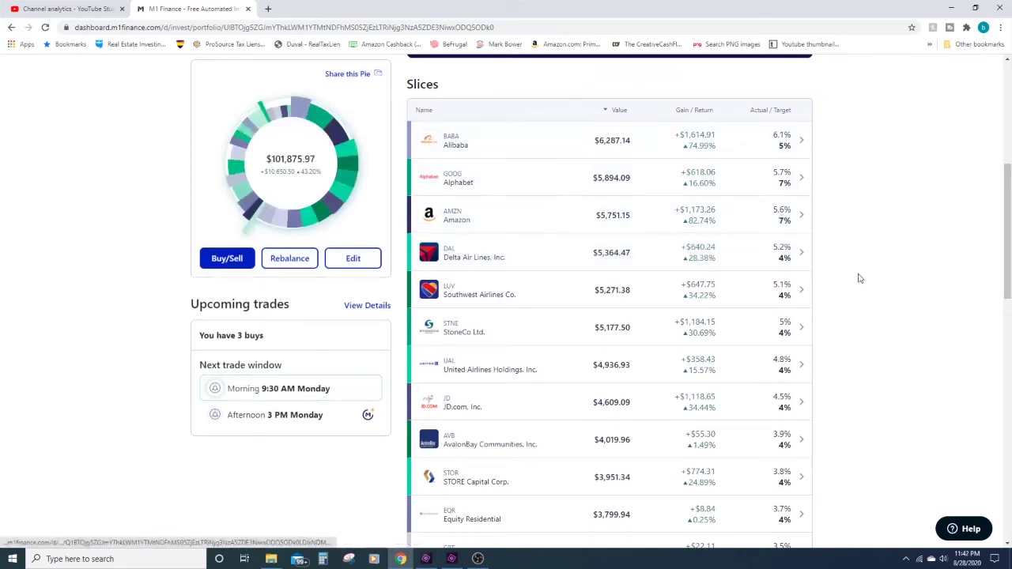
- Highlight the cash balance and compare actual with target percentages through the end of the slices list
{"action": "scroll", "coordinate": [875, 305], "scroll_direction": "up", "scroll_amount": 5}
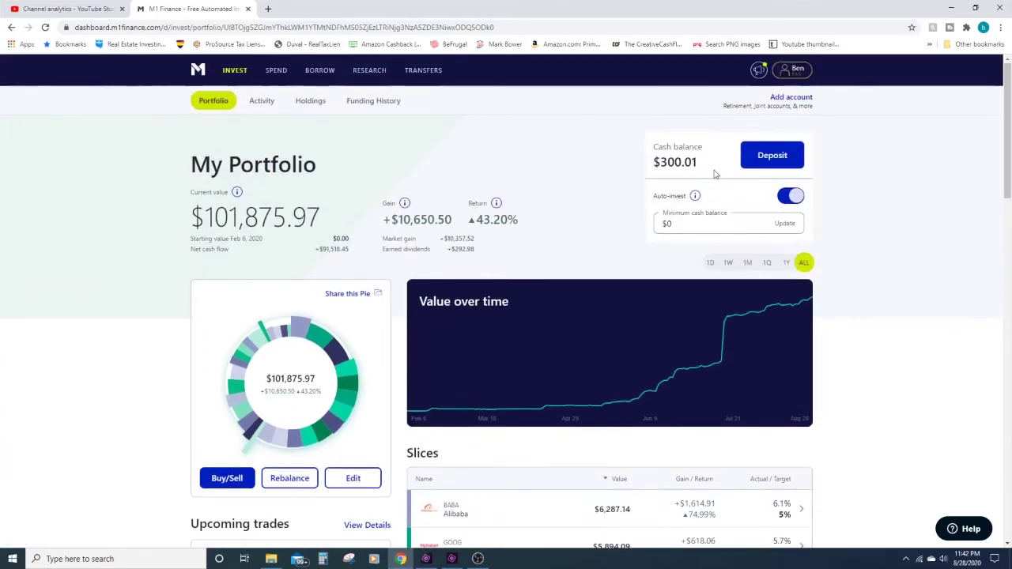
{"action": "left_click_drag", "start_coordinate": [699, 163], "coordinate": [661, 162]}
{"action": "scroll", "coordinate": [883, 317], "scroll_direction": "down", "scroll_amount": 1}
{"action": "scroll", "coordinate": [883, 318], "scroll_direction": "down", "scroll_amount": 4}
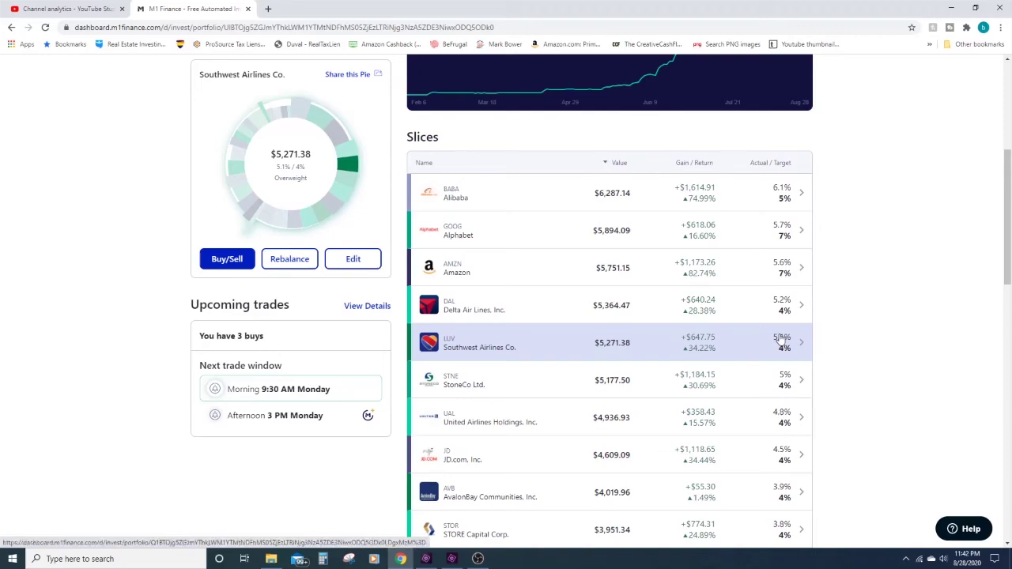
{"action": "scroll", "coordinate": [781, 338], "scroll_direction": "down", "scroll_amount": 8}
{"action": "scroll", "coordinate": [780, 339], "scroll_direction": "down", "scroll_amount": 5}
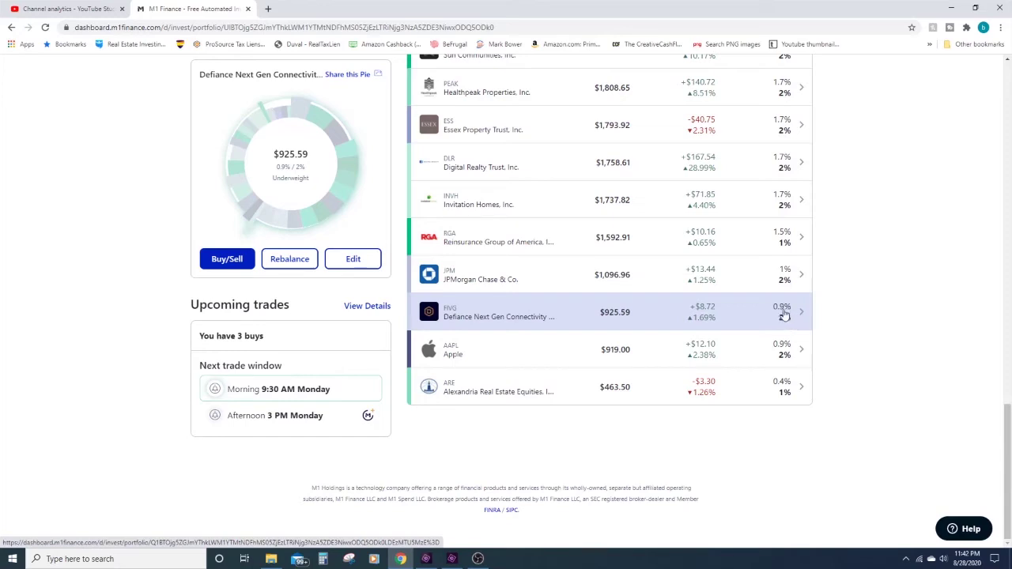
- Recheck the portfolio's cash balance and look at the upcoming trades beside the most underweight slices
{"action": "scroll", "coordinate": [784, 314], "scroll_direction": "up", "scroll_amount": 15}
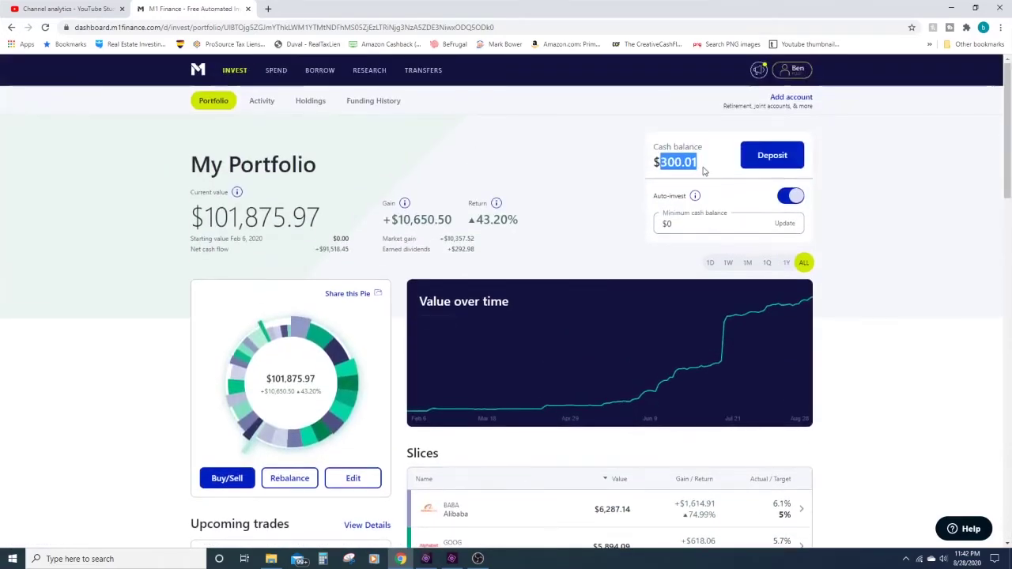
{"action": "scroll", "coordinate": [837, 343], "scroll_direction": "down", "scroll_amount": 6}
{"action": "scroll", "coordinate": [806, 369], "scroll_direction": "down", "scroll_amount": 5}
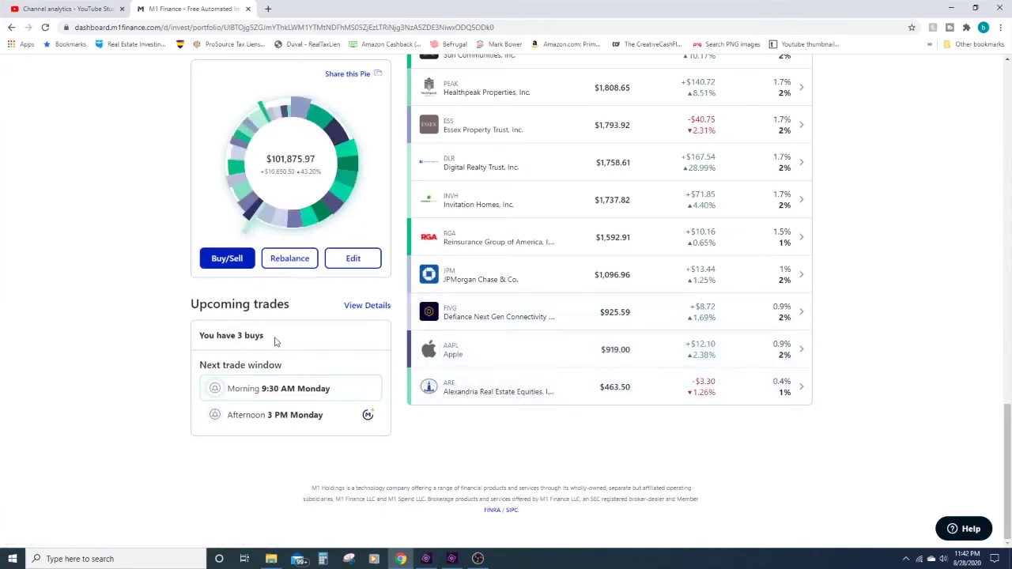
- Open the details of the upcoming trades and review the estimated buy amounts for each holding
{"action": "left_click_drag", "start_coordinate": [270, 338], "coordinate": [202, 338]}
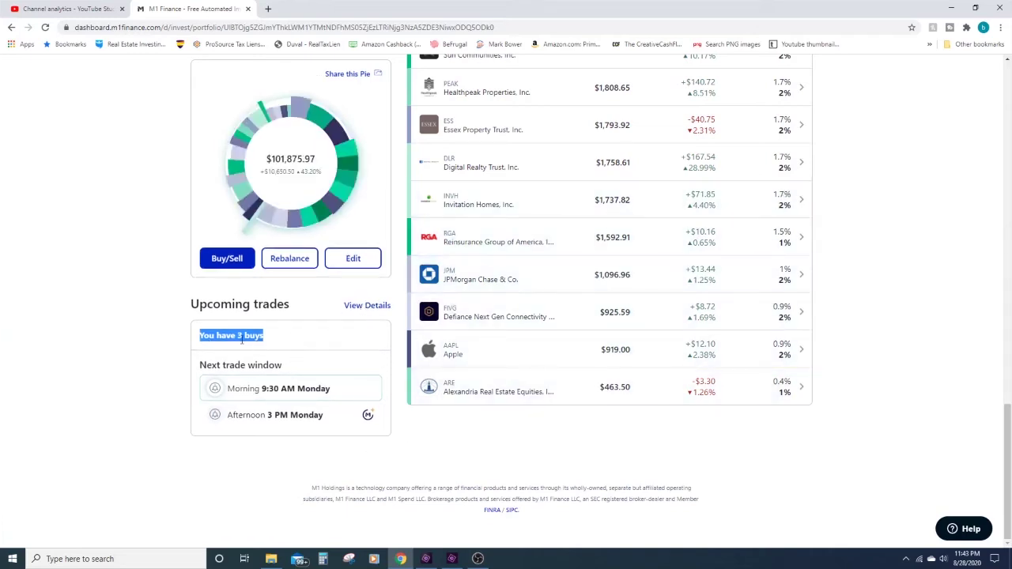
{"action": "left_click", "coordinate": [371, 309]}
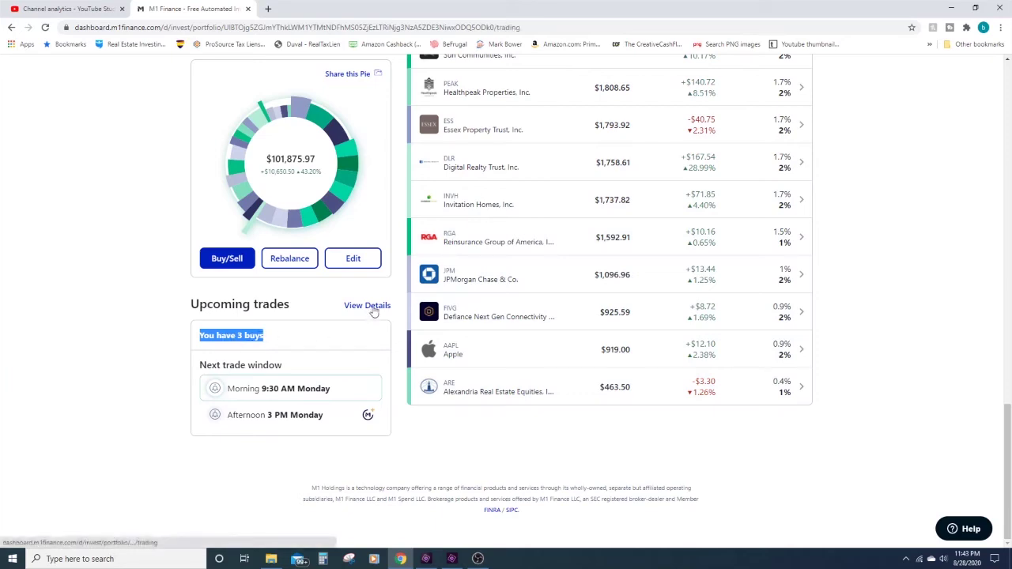
{"action": "scroll", "coordinate": [348, 357], "scroll_direction": "down", "scroll_amount": 1}
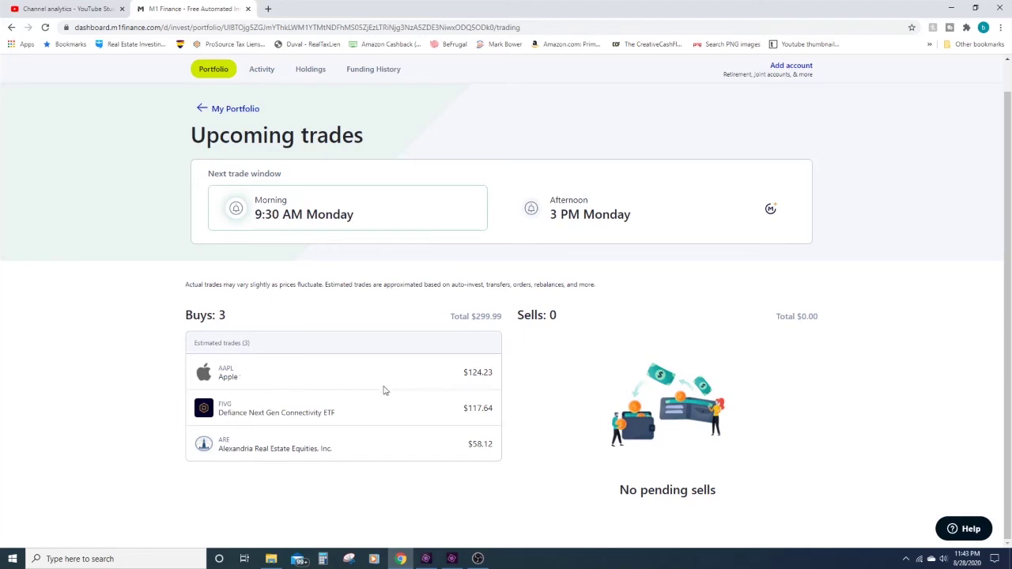
{"action": "left_click_drag", "start_coordinate": [464, 376], "coordinate": [493, 373]}
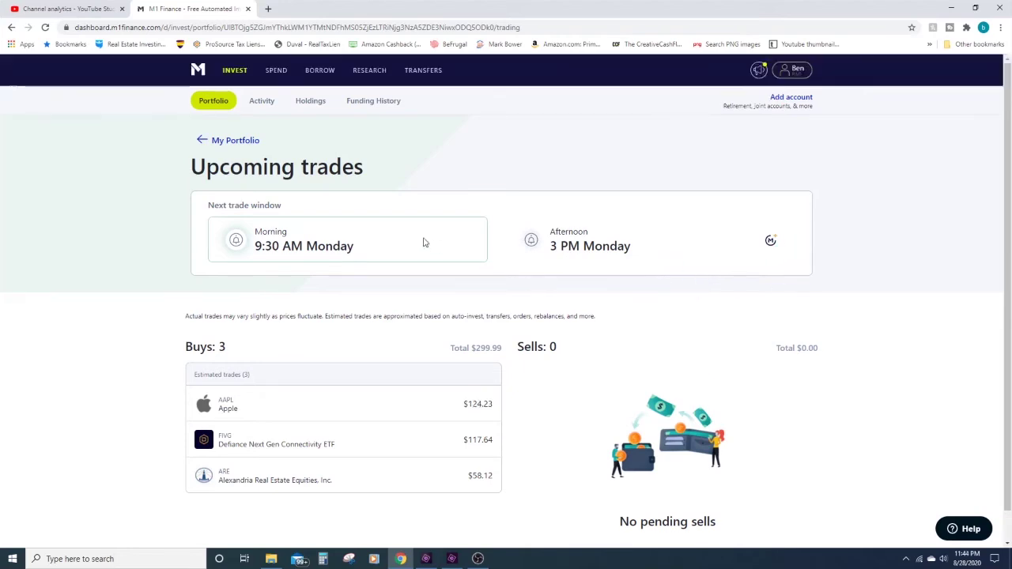
- View the Spend account and highlight its total balance, APY and cash back rate
{"action": "left_click", "coordinate": [281, 73]}
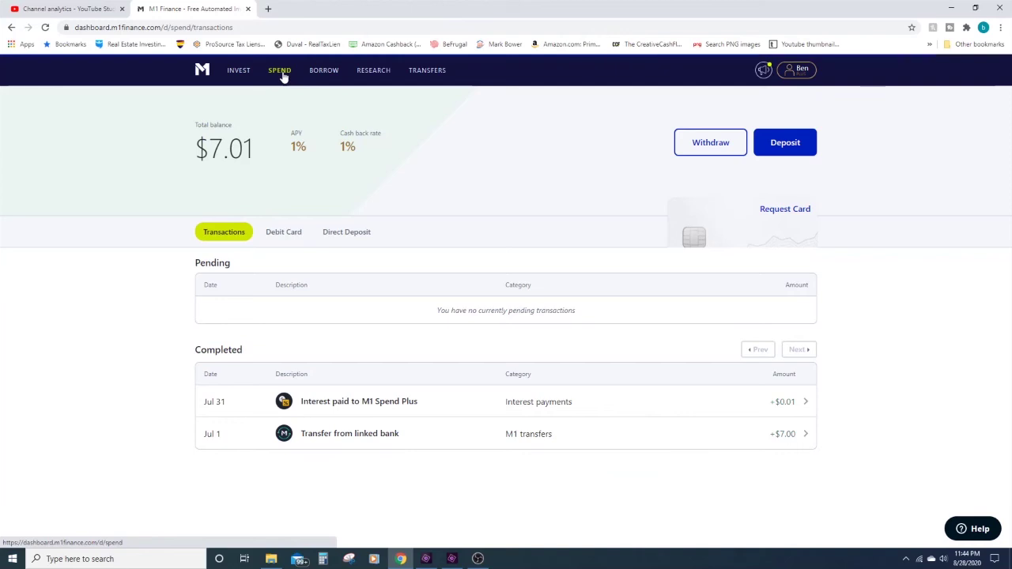
{"action": "left_click_drag", "start_coordinate": [267, 157], "coordinate": [210, 150]}
{"action": "left_click", "coordinate": [273, 168]}
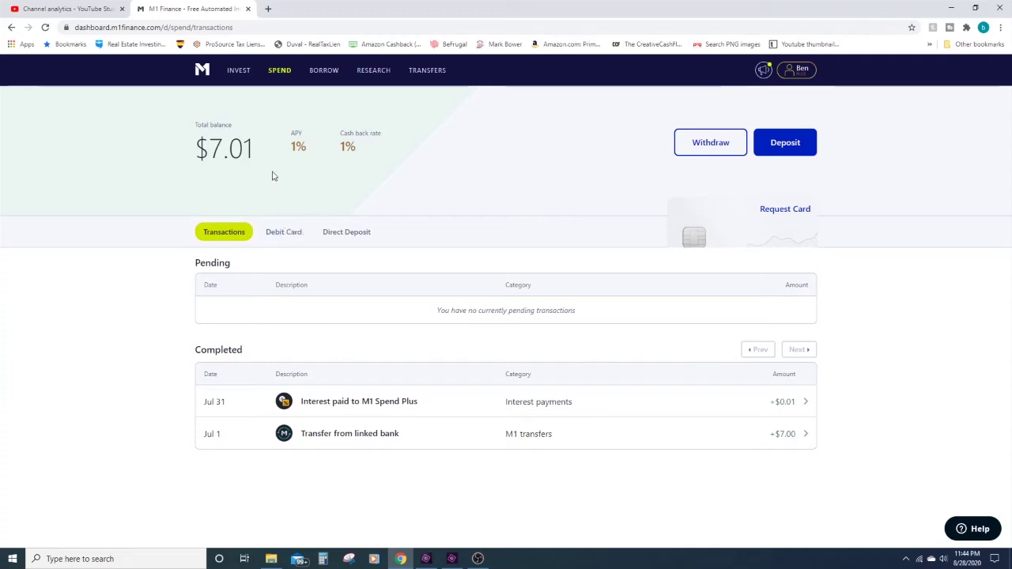
{"action": "left_click_drag", "start_coordinate": [261, 157], "coordinate": [210, 154]}
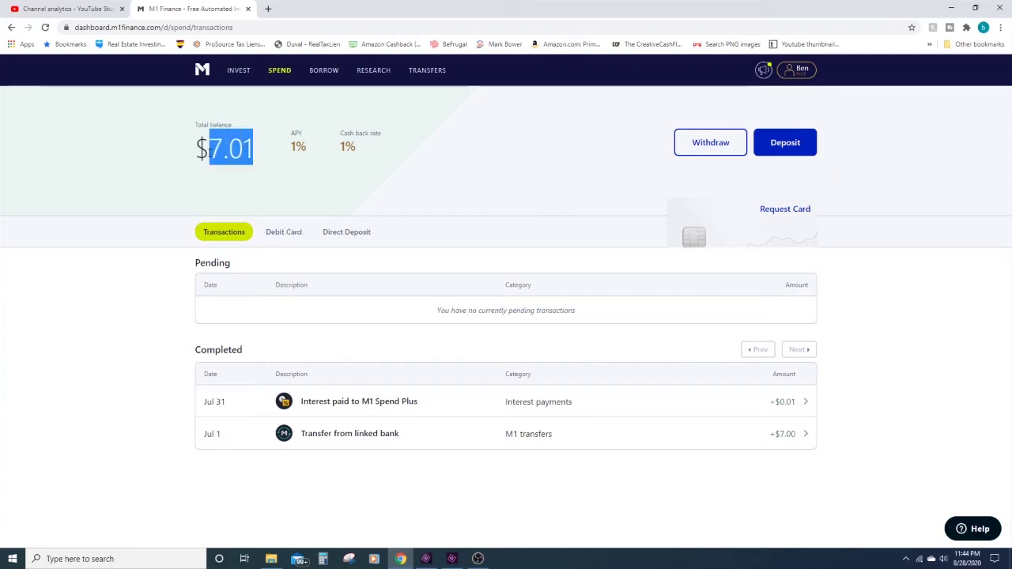
{"action": "left_click", "coordinate": [299, 157]}
{"action": "left_click_drag", "start_coordinate": [289, 145], "coordinate": [358, 148]}
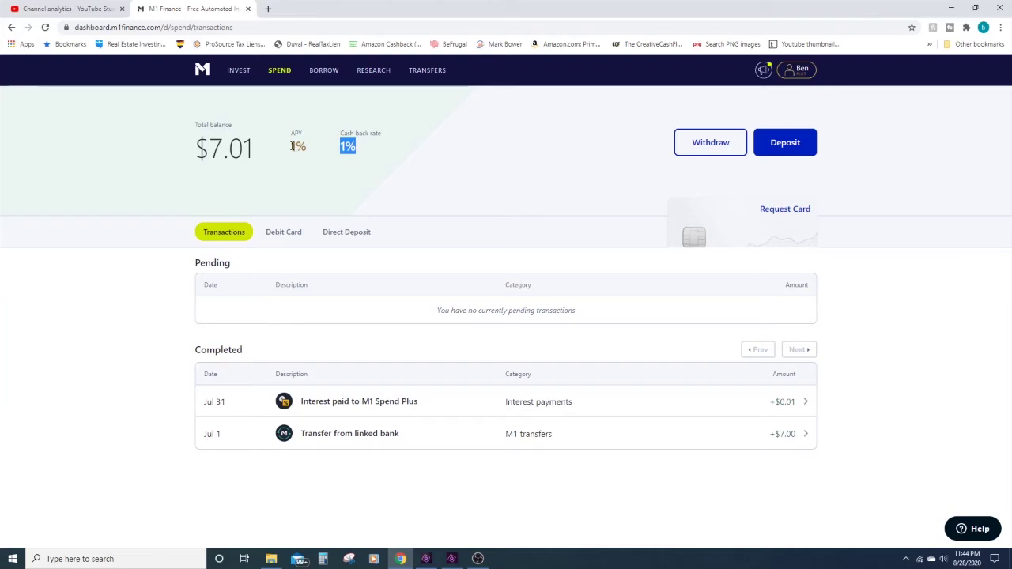
{"action": "left_click_drag", "start_coordinate": [292, 146], "coordinate": [308, 147]}
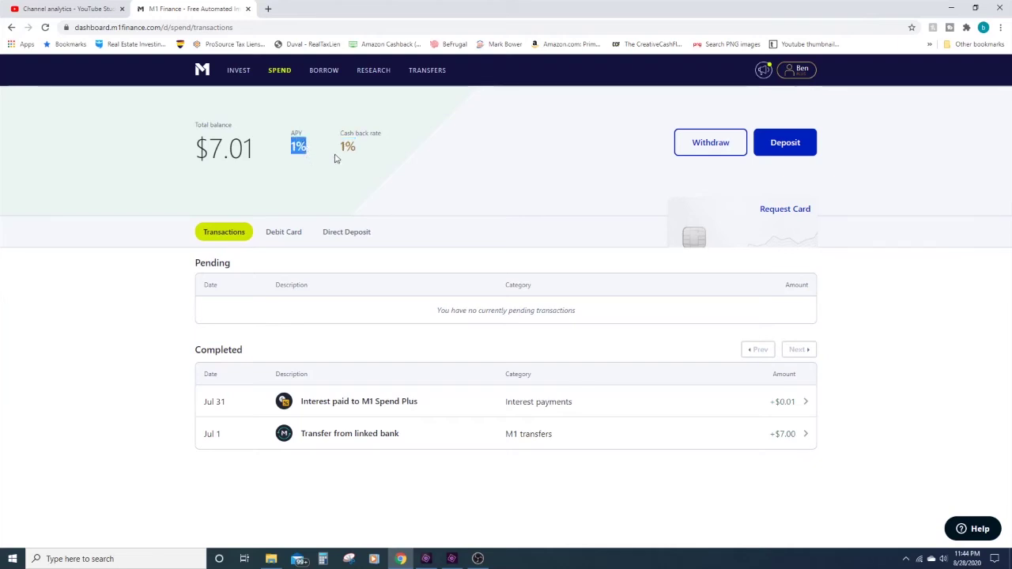
{"action": "left_click_drag", "start_coordinate": [342, 146], "coordinate": [356, 147]}
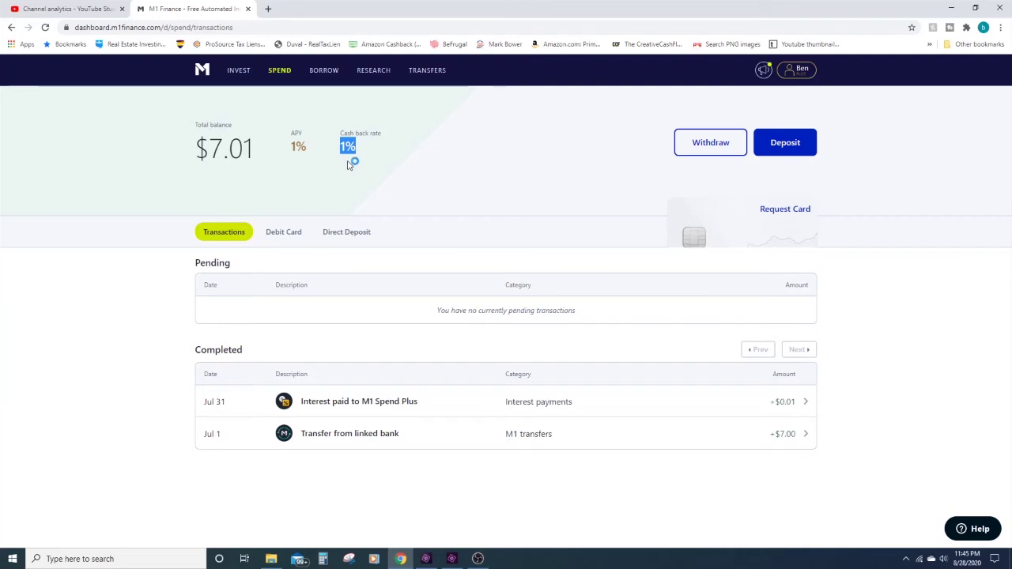
{"action": "left_click", "coordinate": [344, 172]}
- Return to the investment portfolio and enter $1000 as the minimum cash balance without applying the update
{"action": "left_click", "coordinate": [239, 71]}
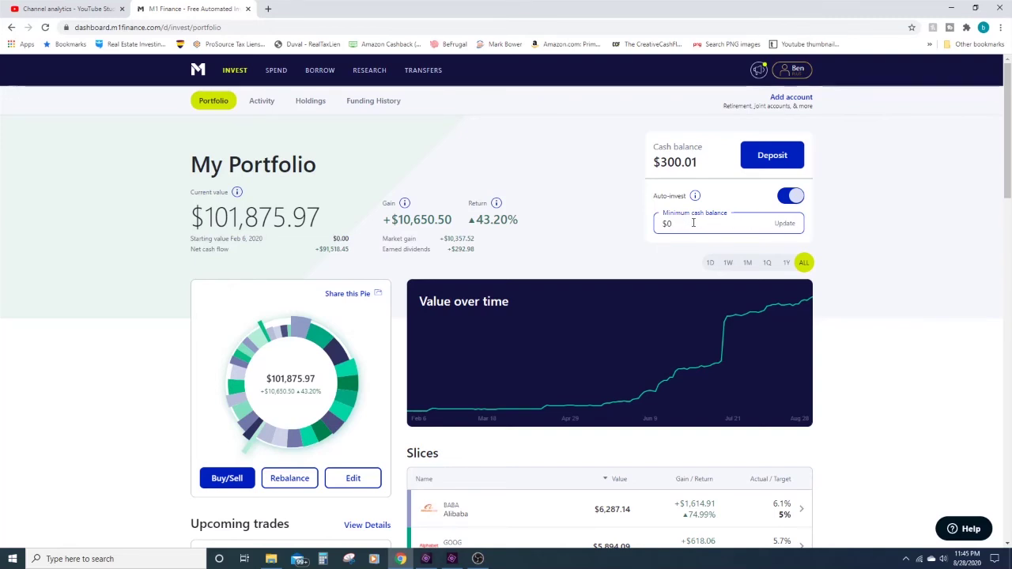
{"action": "left_click_drag", "start_coordinate": [693, 223], "coordinate": [655, 224]}
{"action": "type", "text": "1000"}
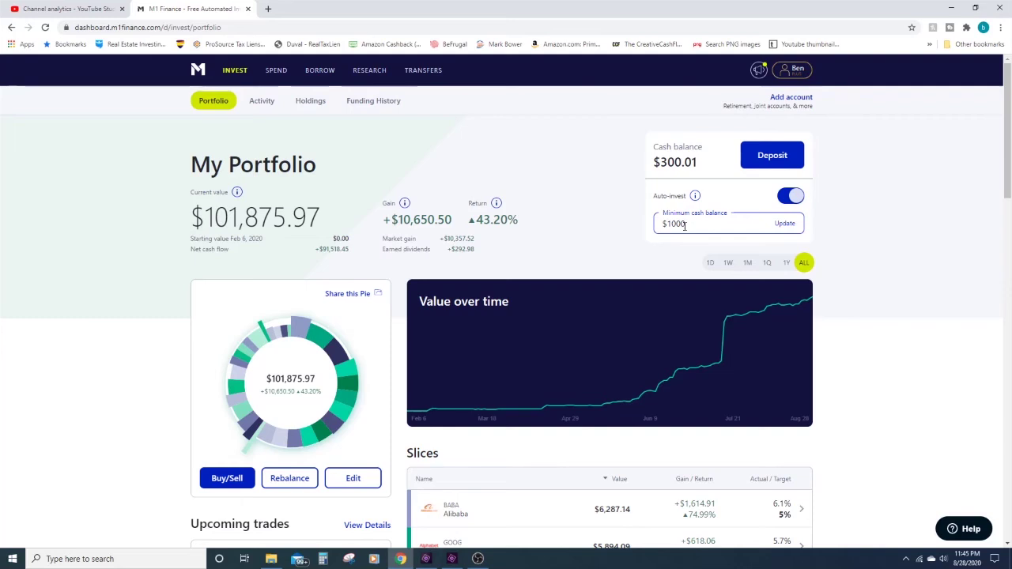
- Highlight the portfolio's current value and look at its explanation
{"action": "mouse_move", "coordinate": [334, 439]}
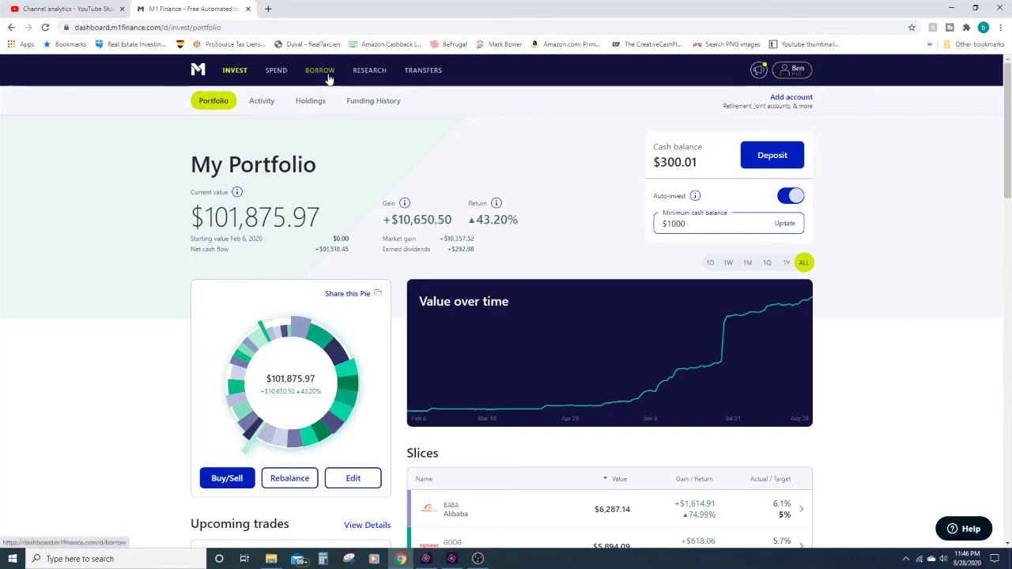
{"action": "left_click_drag", "start_coordinate": [323, 221], "coordinate": [195, 210]}
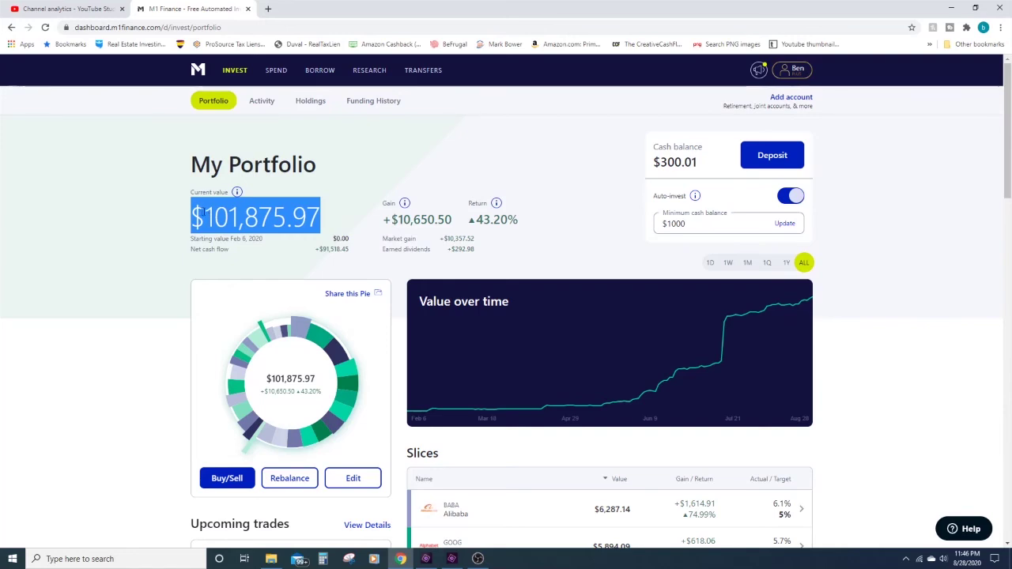
{"action": "left_click", "coordinate": [338, 210]}
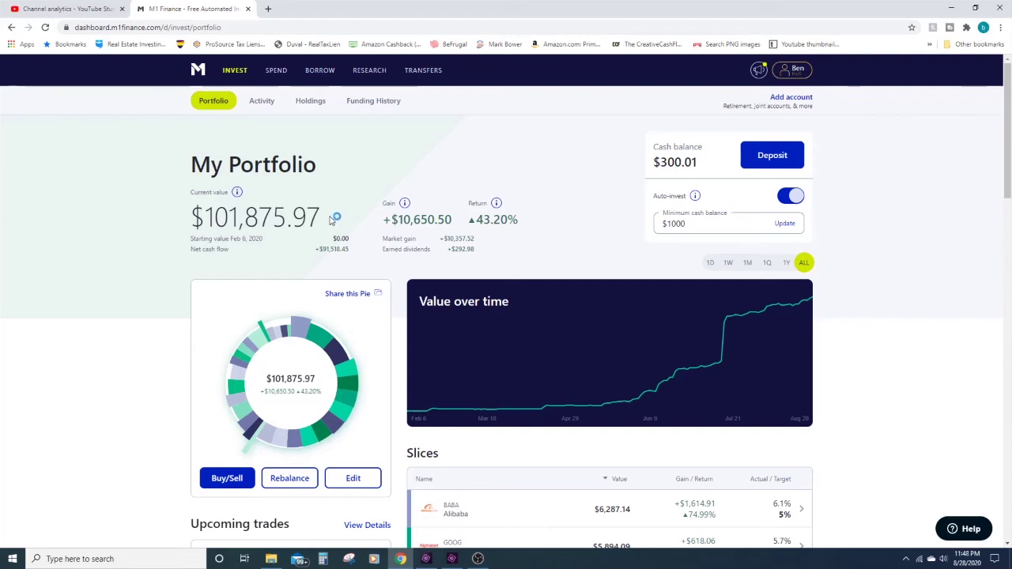
{"action": "left_click_drag", "start_coordinate": [320, 219], "coordinate": [204, 222]}
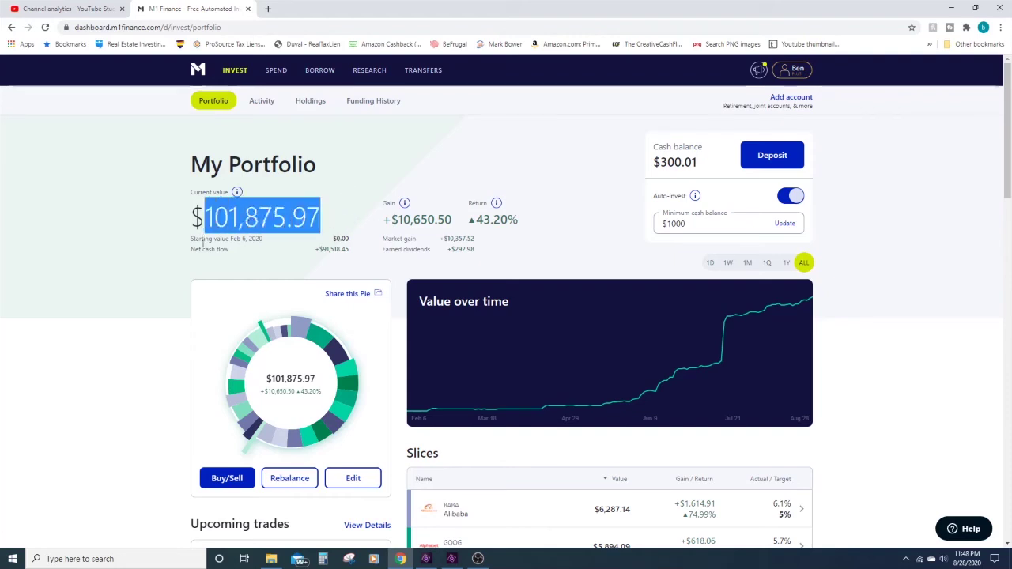
{"action": "left_click", "coordinate": [132, 266]}
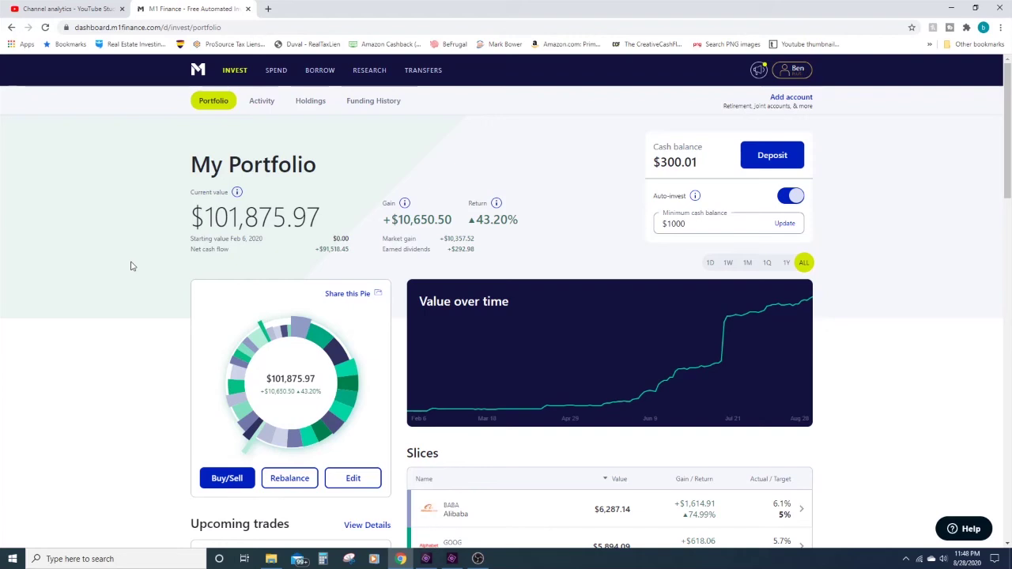
{"action": "left_click_drag", "start_coordinate": [320, 218], "coordinate": [204, 217]}
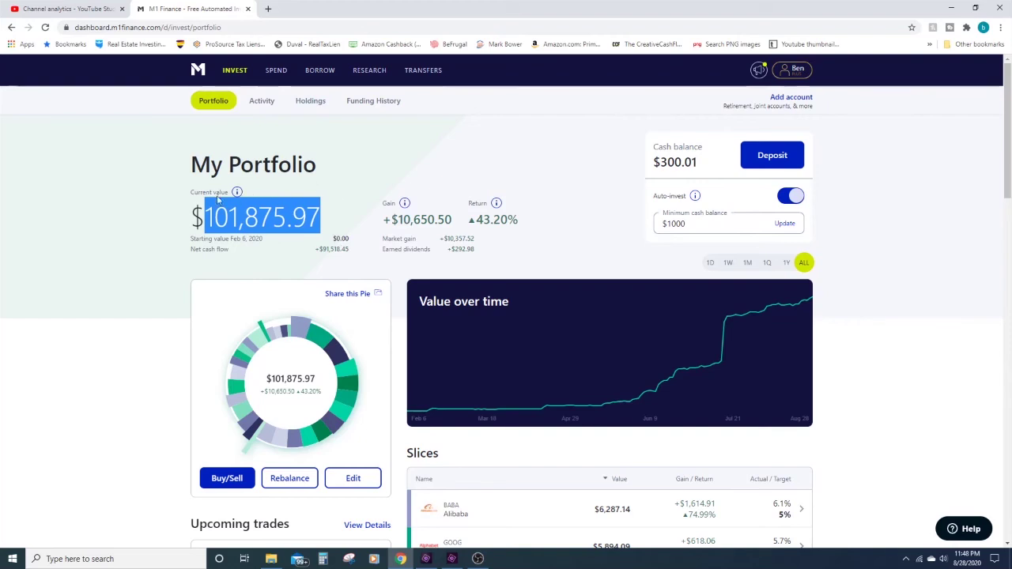
{"action": "mouse_move", "coordinate": [236, 192]}
- Start a deposit from the USAA checking account into the individual account and switch it to a recurring schedule
{"action": "left_click", "coordinate": [770, 156]}
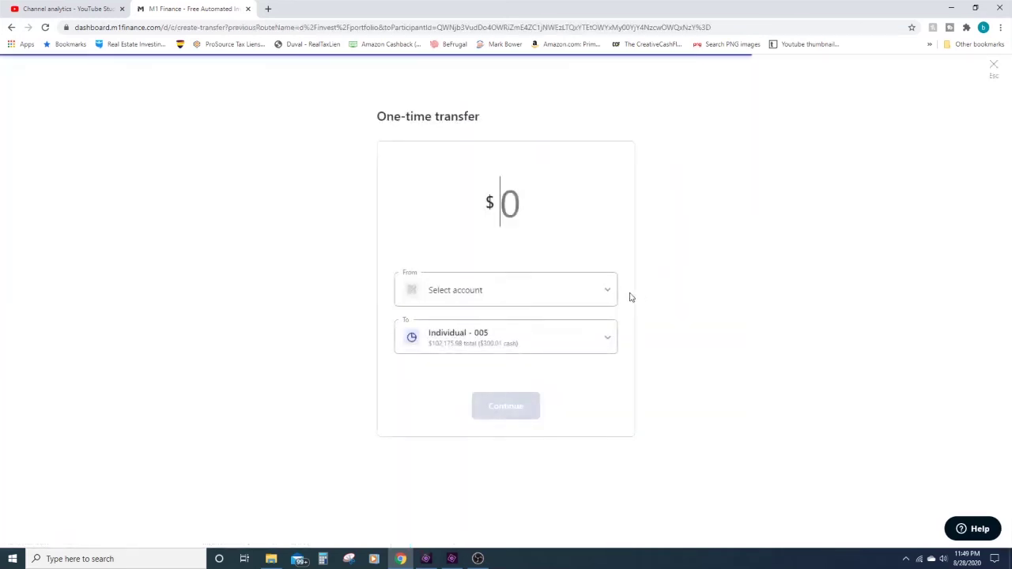
{"action": "left_click", "coordinate": [606, 291]}
{"action": "left_click", "coordinate": [486, 350]}
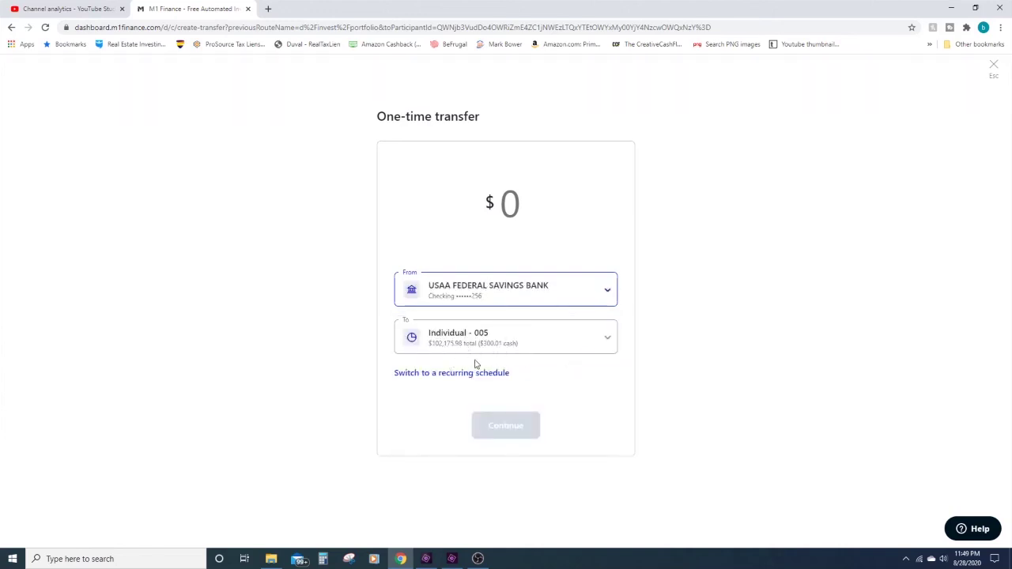
{"action": "left_click", "coordinate": [452, 373]}
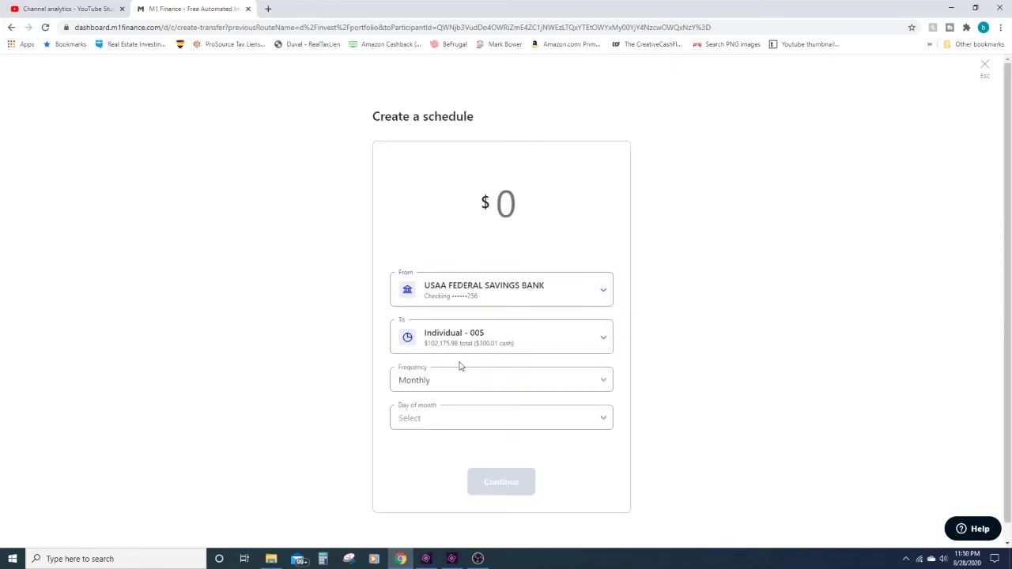
- Set the recurring transfer's frequency to Monthly and its day of month to the 2nd
{"action": "scroll", "coordinate": [520, 364], "scroll_direction": "down", "scroll_amount": 1}
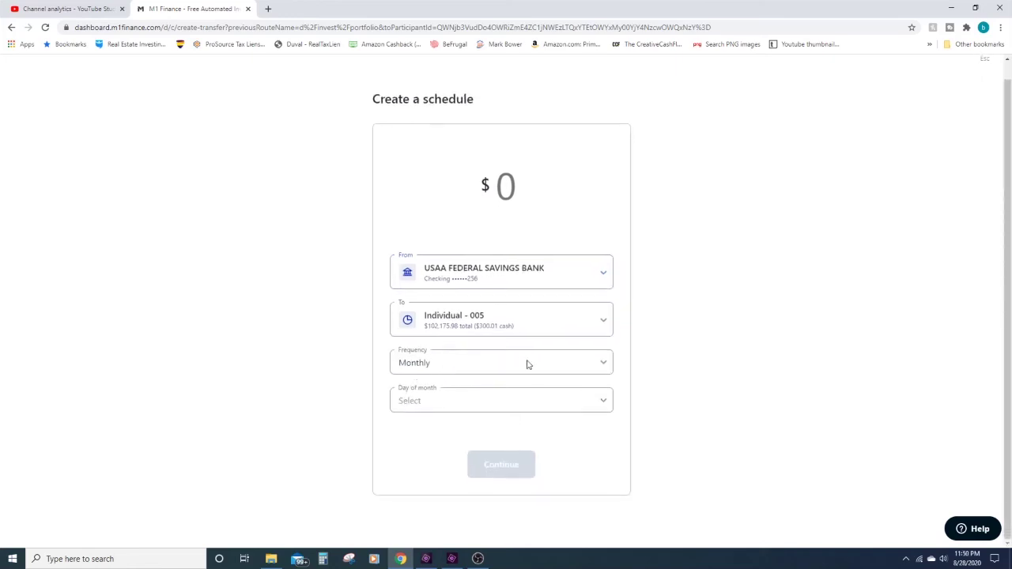
{"action": "left_click", "coordinate": [566, 370]}
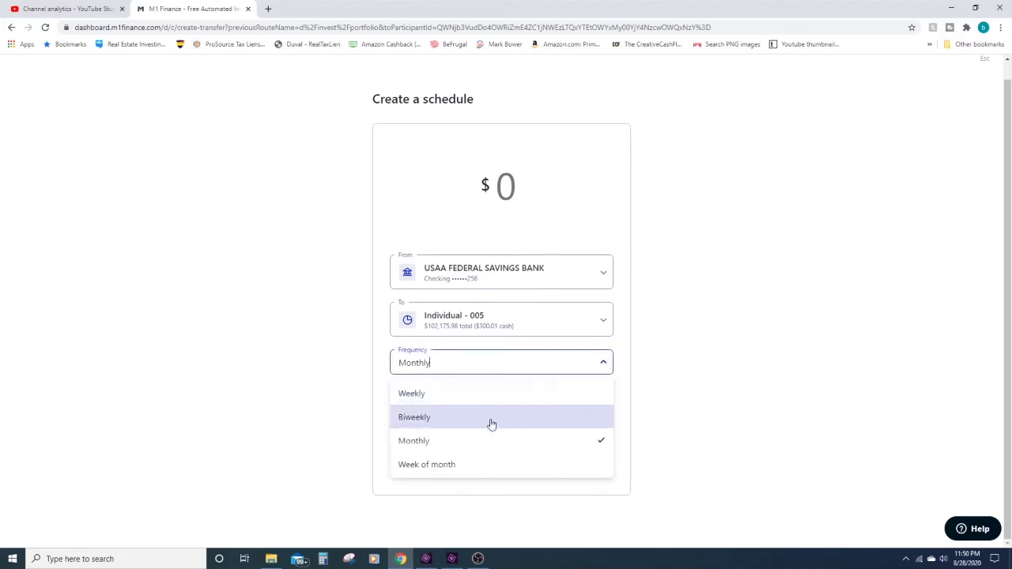
{"action": "left_click", "coordinate": [465, 451]}
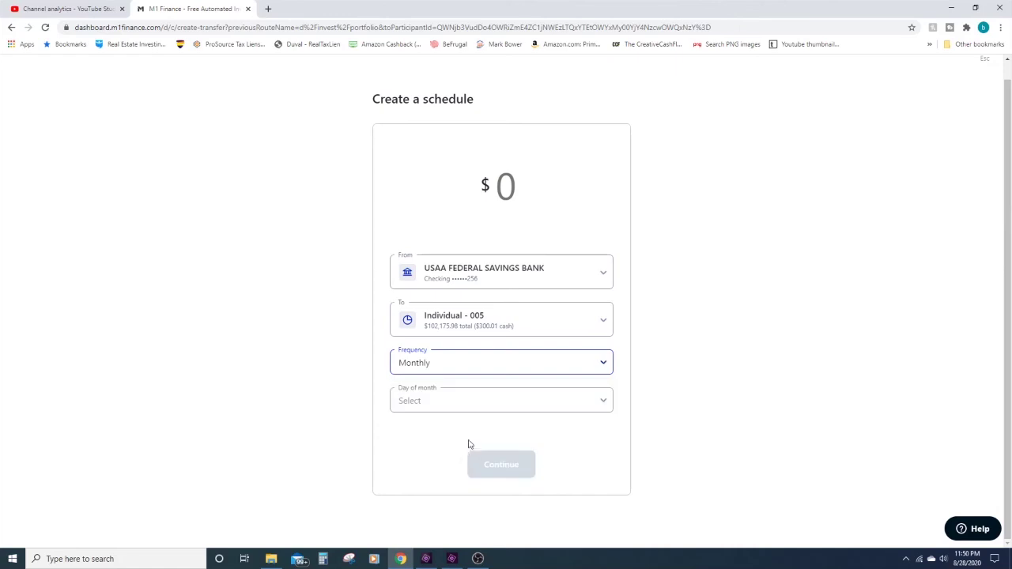
{"action": "left_click", "coordinate": [535, 406]}
{"action": "left_click", "coordinate": [418, 458]}
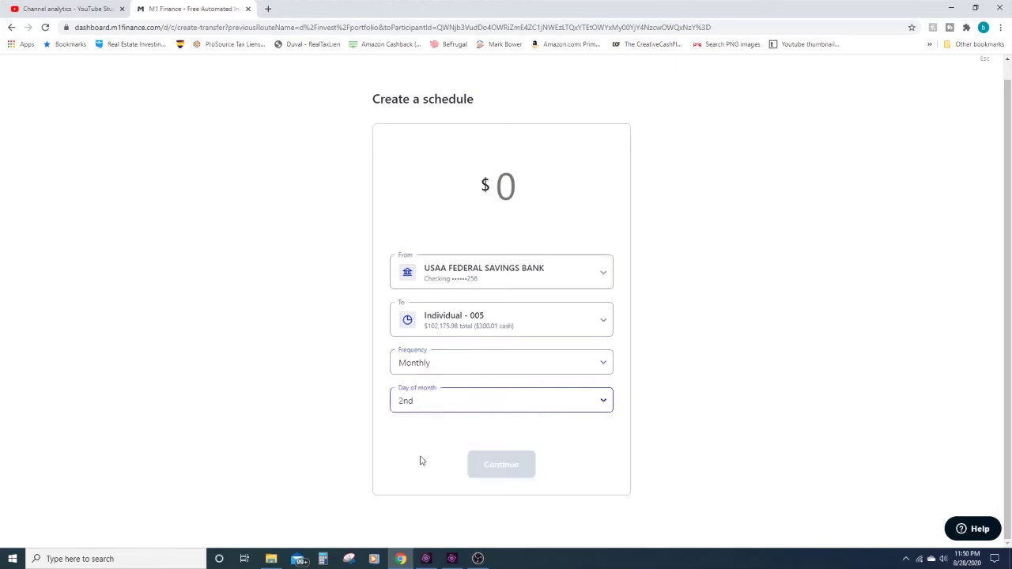
- Enter $100 as the recurring transfer amount, and leave the schedule form without submitting it
{"action": "left_click", "coordinate": [514, 186]}
{"action": "type", "text": "1"}
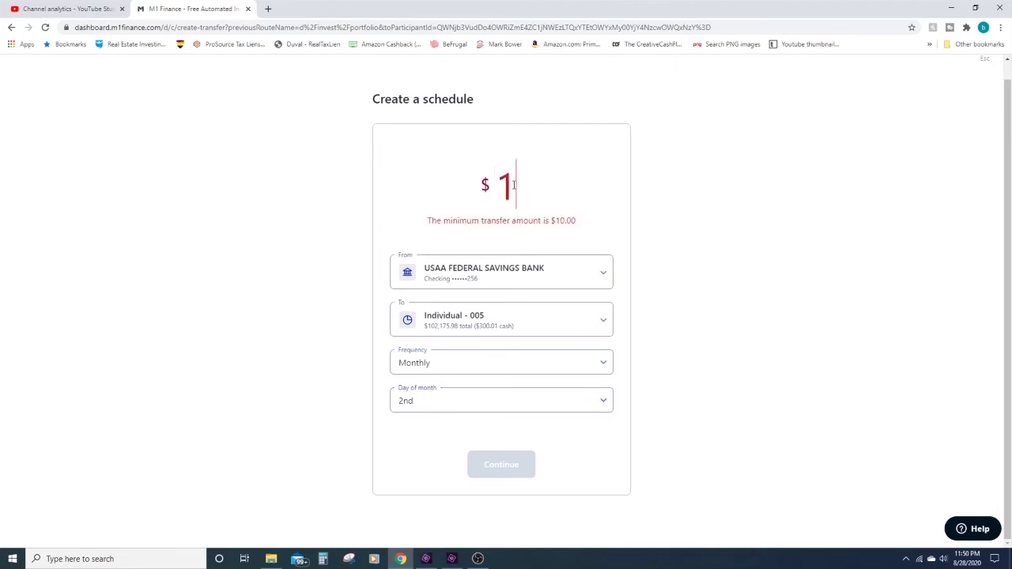
{"action": "type", "text": "00"}
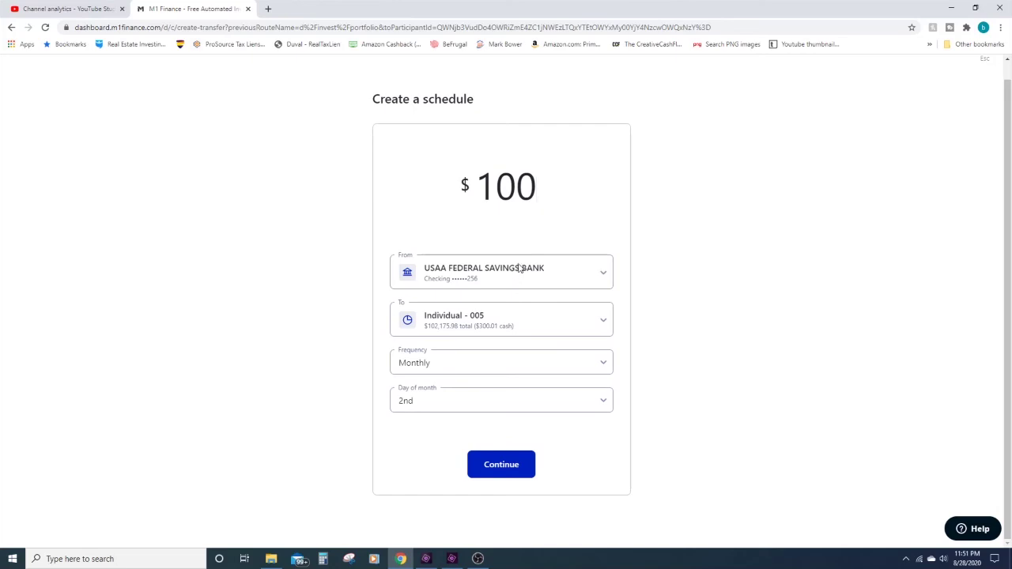
{"action": "scroll", "coordinate": [529, 249], "scroll_direction": "up", "scroll_amount": 1}
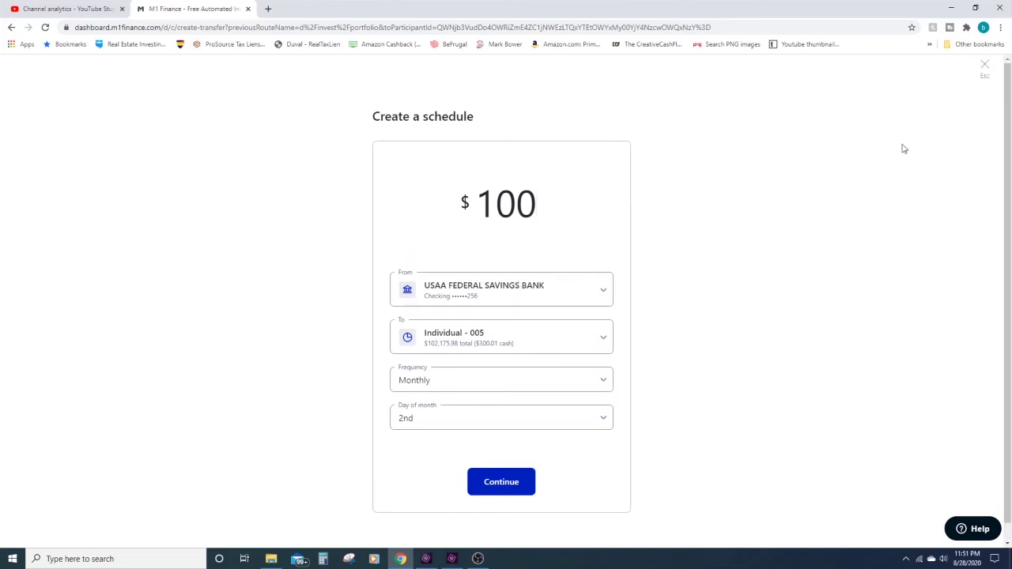
{"action": "left_click", "coordinate": [985, 65]}
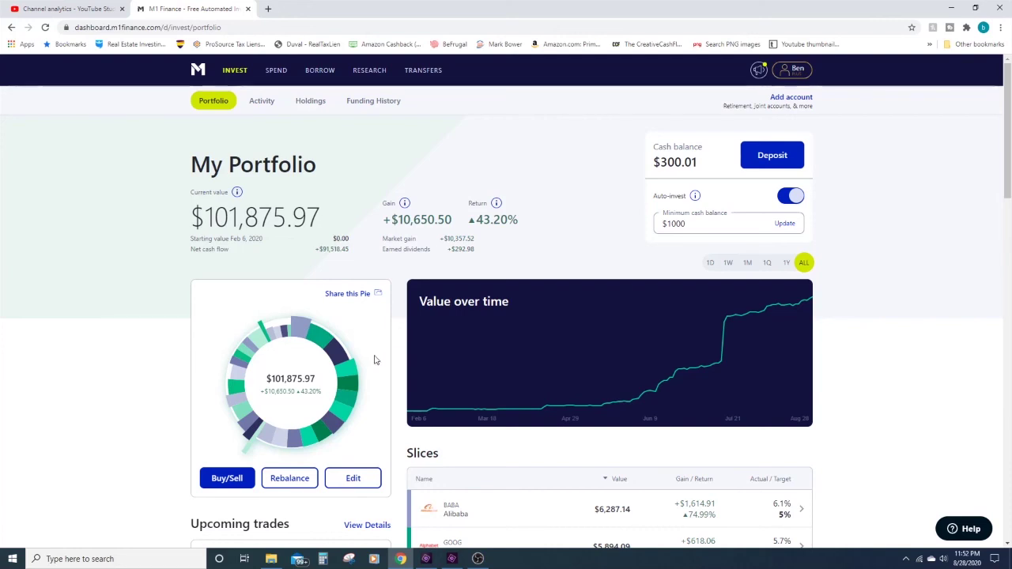
- Highlight the cash balance and the pending buys, and compare them with the slices' actual and target percentages
{"action": "left_click_drag", "start_coordinate": [699, 162], "coordinate": [648, 174]}
{"action": "scroll", "coordinate": [573, 201], "scroll_direction": "down", "scroll_amount": 3}
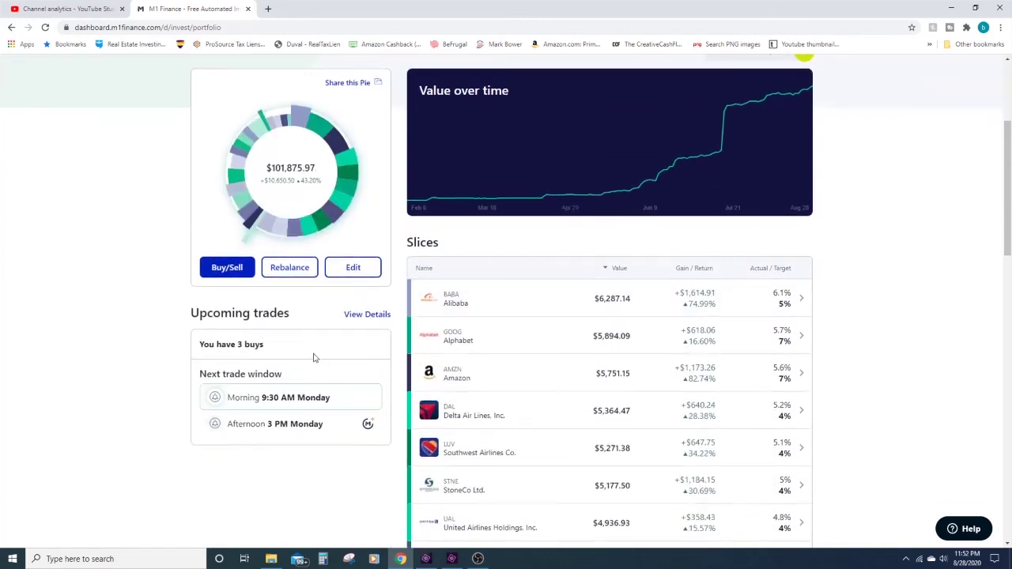
{"action": "left_click_drag", "start_coordinate": [289, 346], "coordinate": [200, 352]}
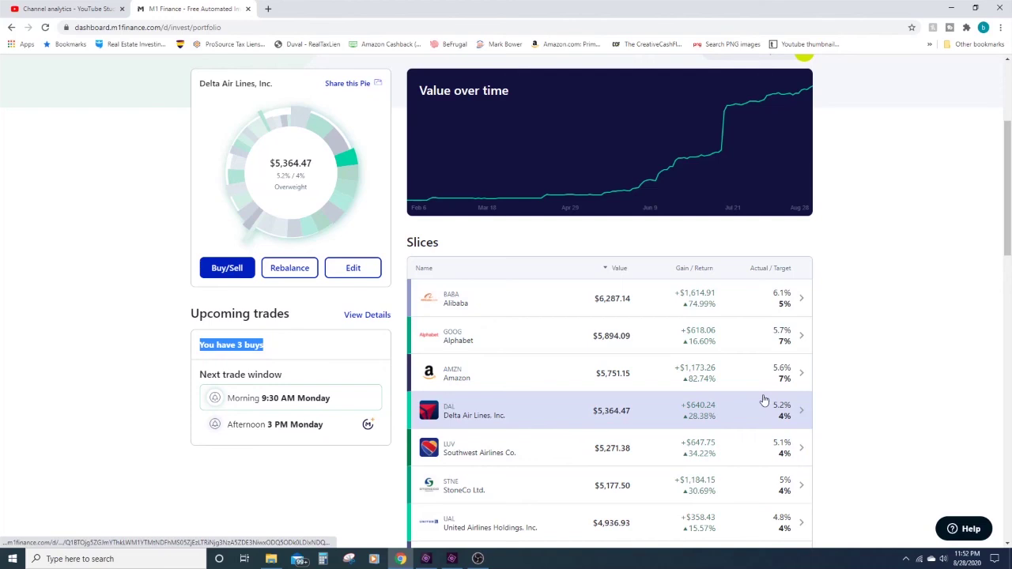
{"action": "scroll", "coordinate": [764, 401], "scroll_direction": "up", "scroll_amount": 2}
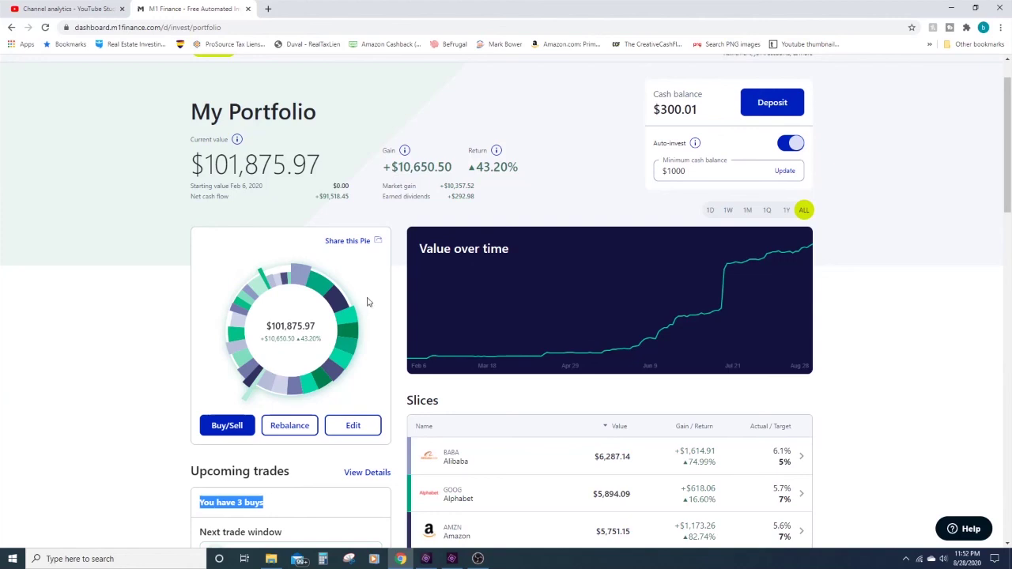
{"action": "mouse_move", "coordinate": [347, 355]}
{"action": "scroll", "coordinate": [401, 229], "scroll_direction": "up", "scroll_amount": 1}
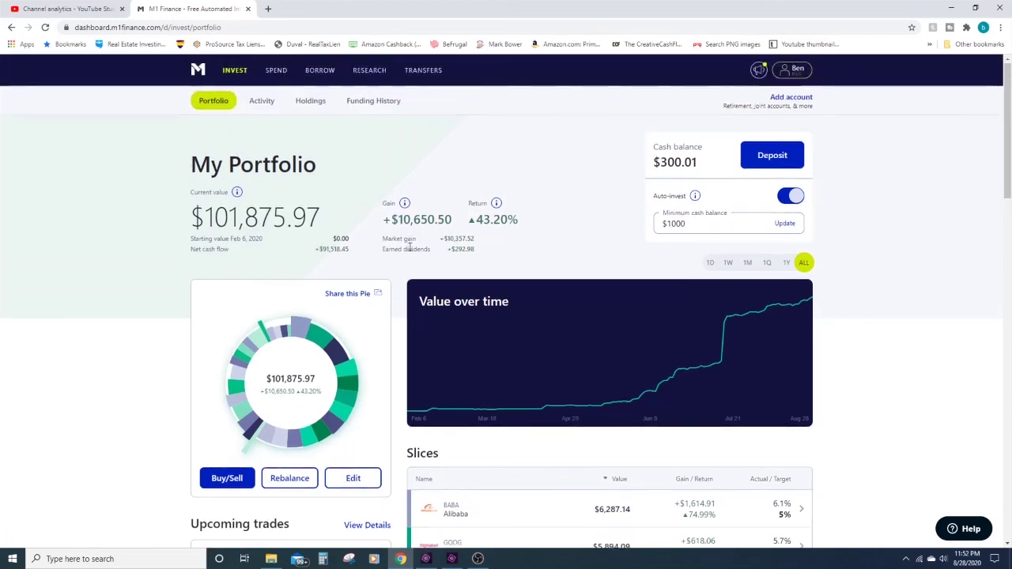
- Review the account types offered for an additional account, pick Retirement, and leave the selection without continuing
{"action": "left_click", "coordinate": [805, 104]}
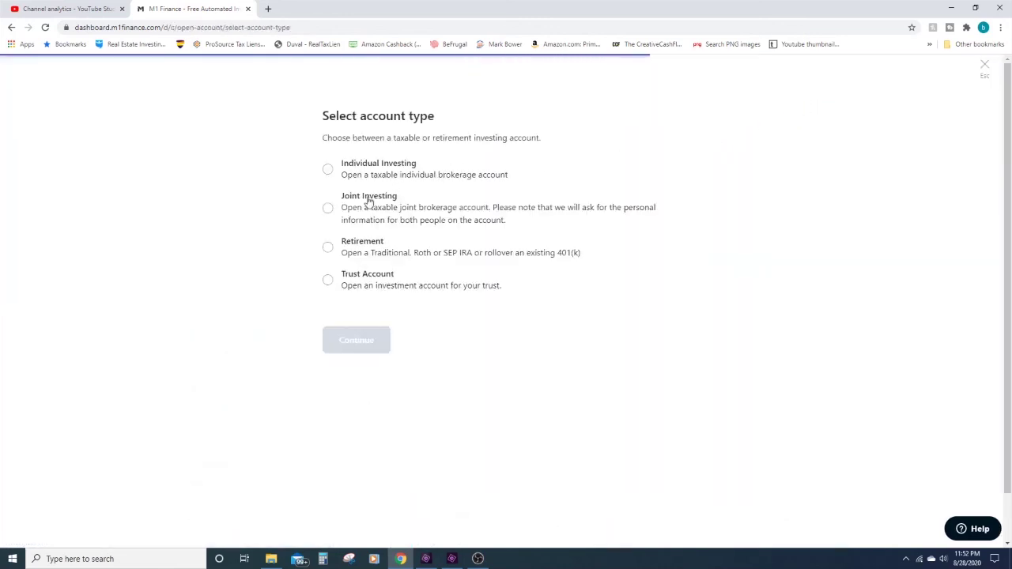
{"action": "left_click", "coordinate": [329, 248]}
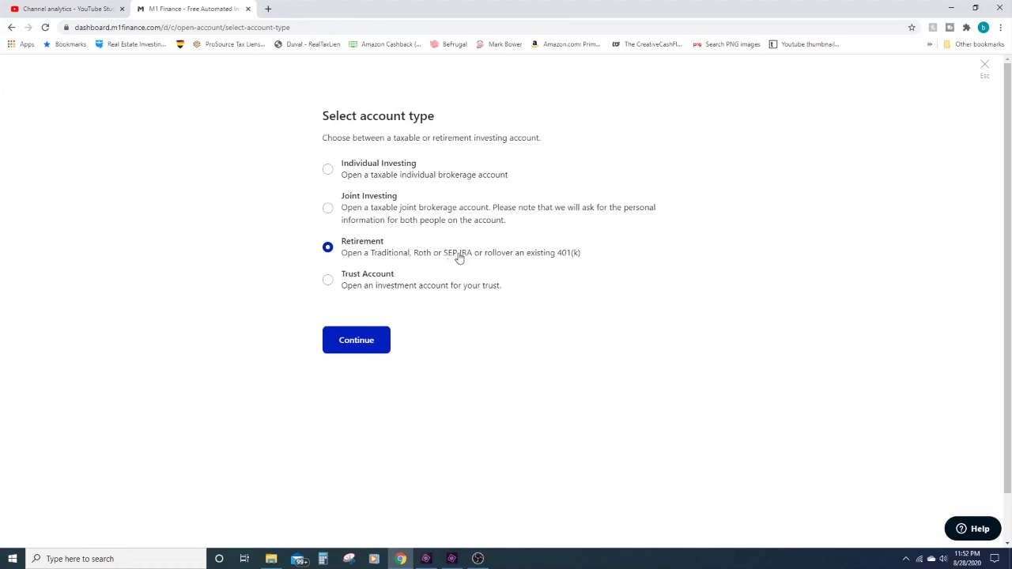
{"action": "left_click", "coordinate": [984, 65]}
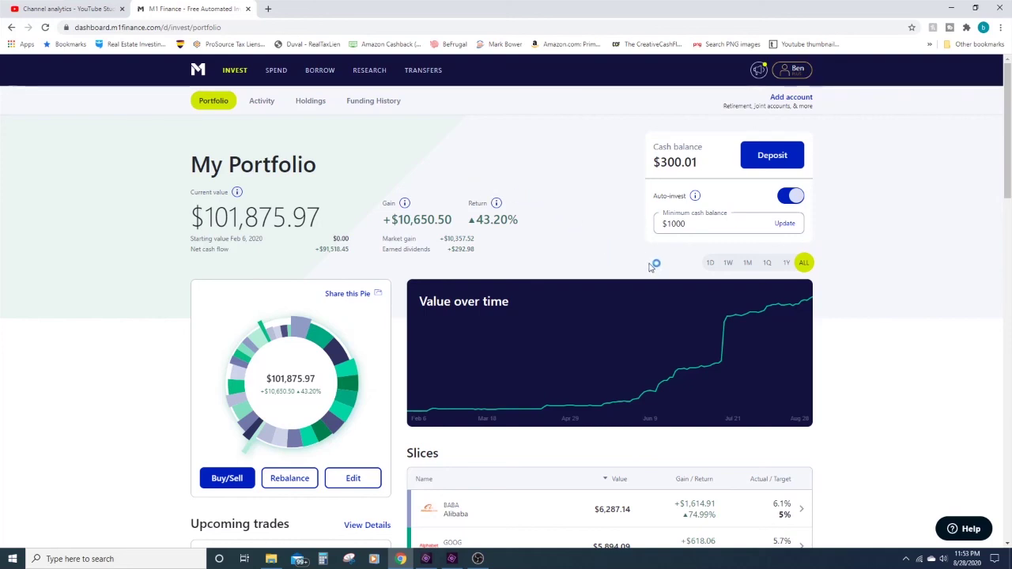
- Inspect the pie's individual slices and their actual versus target percentages, and highlight the portfolio's current value
{"action": "mouse_move", "coordinate": [736, 308]}
{"action": "mouse_move", "coordinate": [253, 429]}
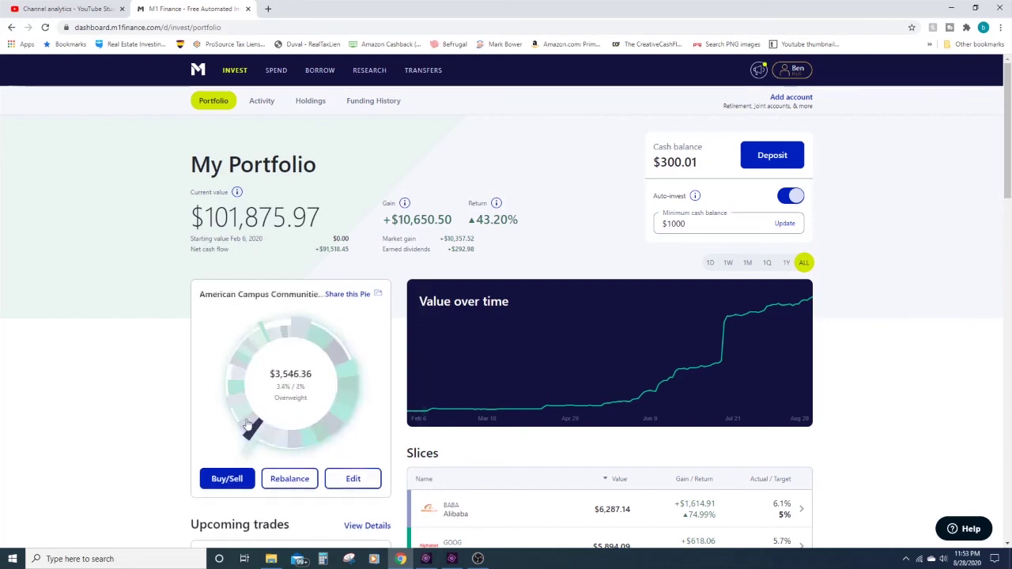
{"action": "mouse_move", "coordinate": [322, 340]}
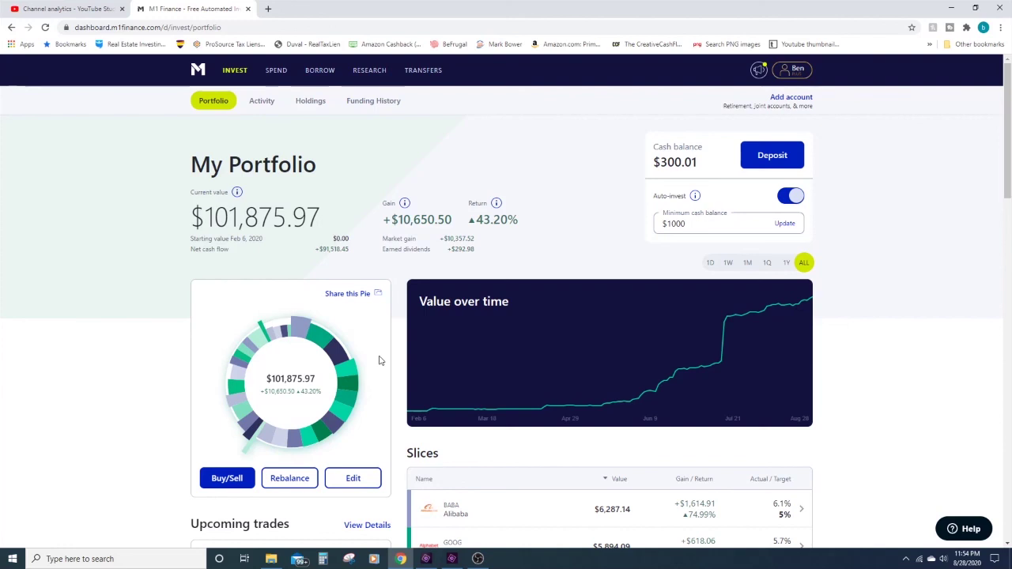
{"action": "scroll", "coordinate": [443, 364], "scroll_direction": "down", "scroll_amount": 3}
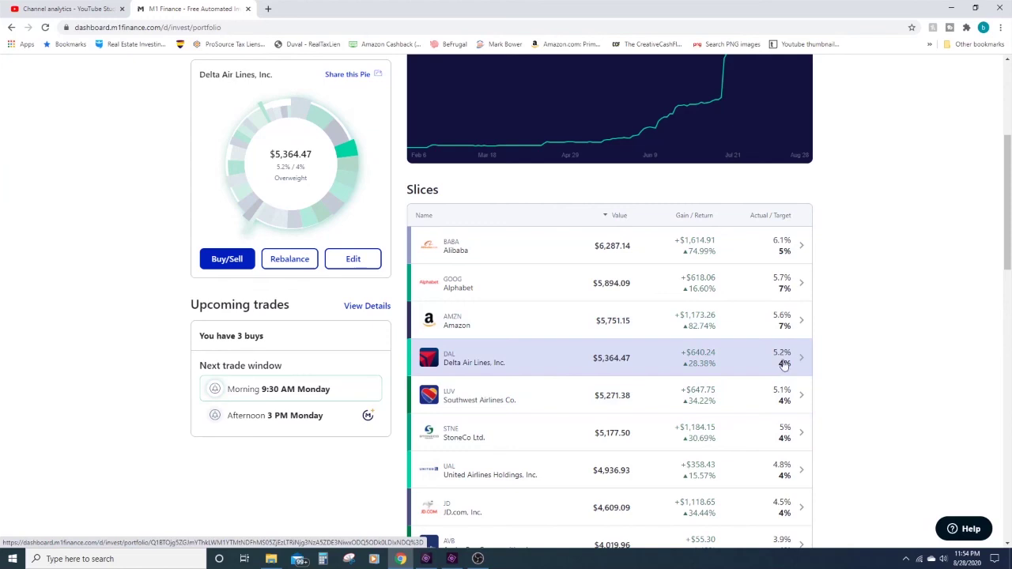
{"action": "scroll", "coordinate": [783, 364], "scroll_direction": "up", "scroll_amount": 4}
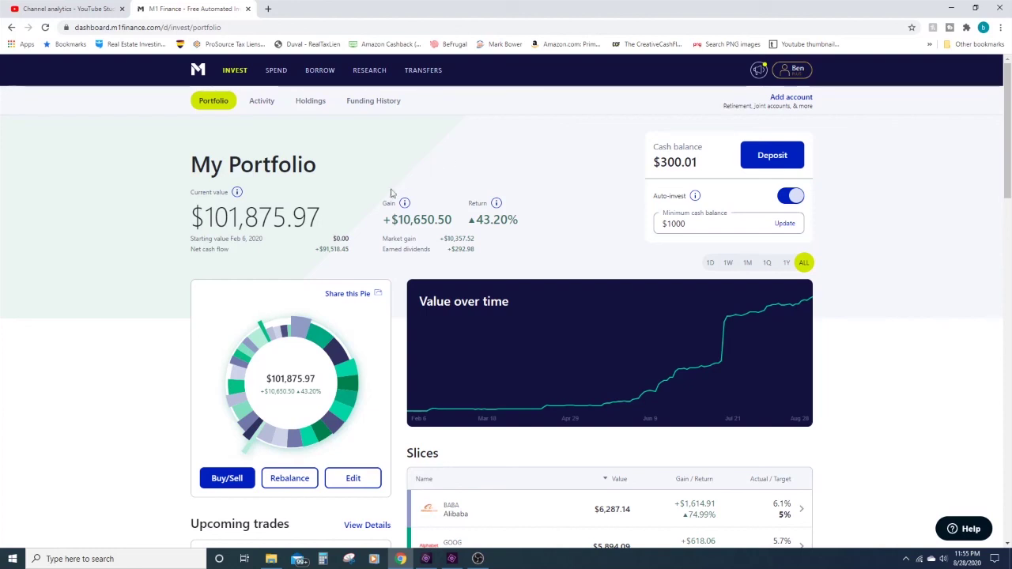
{"action": "left_click_drag", "start_coordinate": [328, 215], "coordinate": [194, 216]}
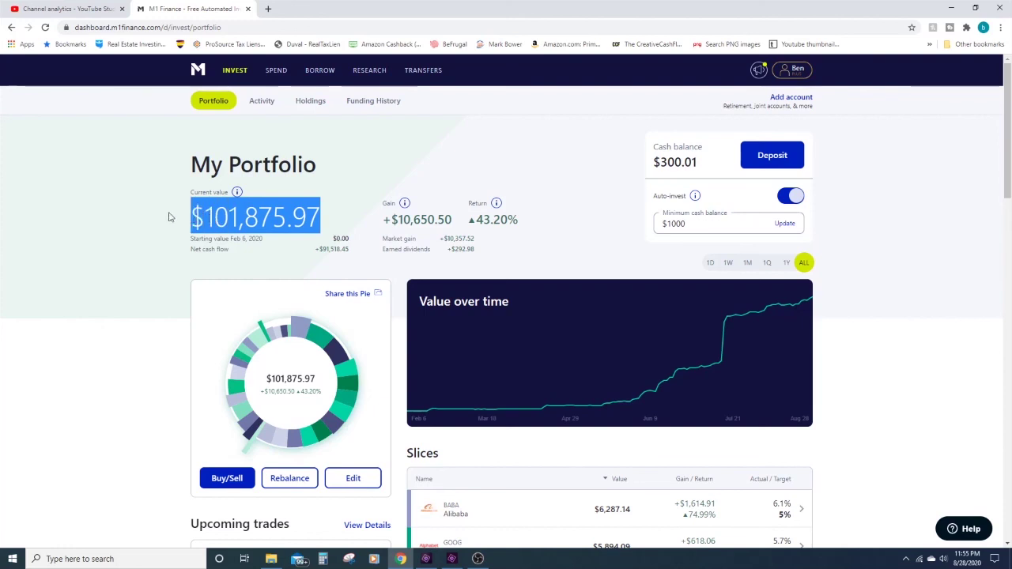